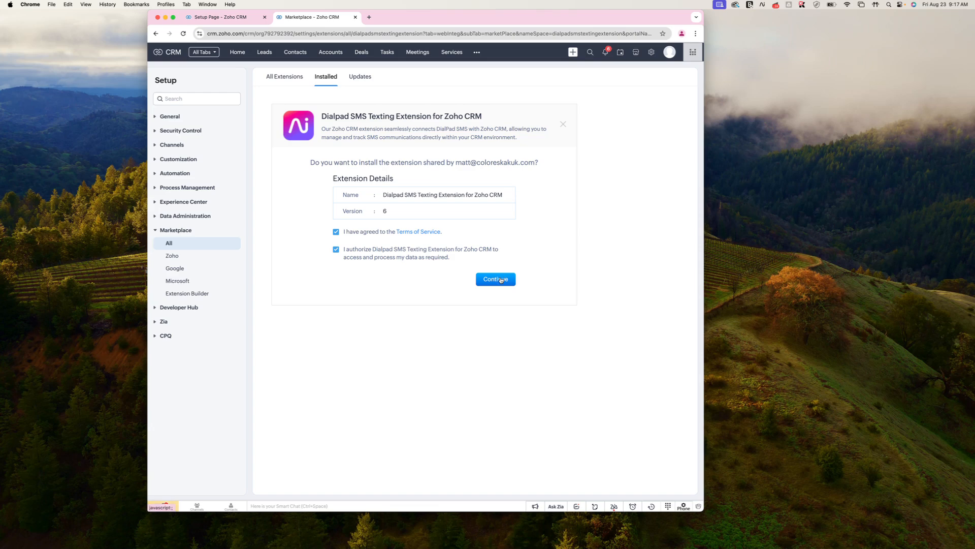
- Install the Dialpad SMS Texting Extension for all users on monthly billing, starting its 10-day free trial
click(501, 280)
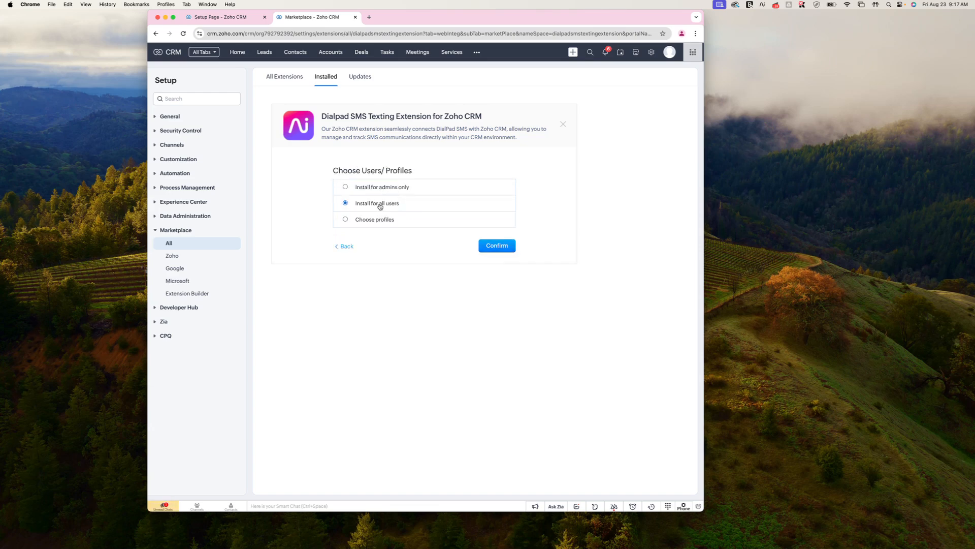
click(495, 246)
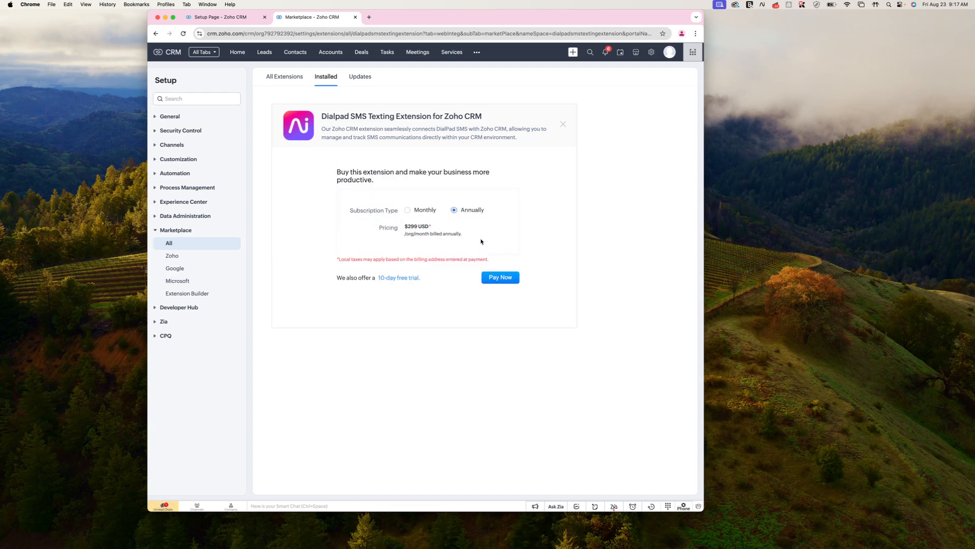
click(418, 211)
click(410, 278)
drag(439, 26, 430, 25)
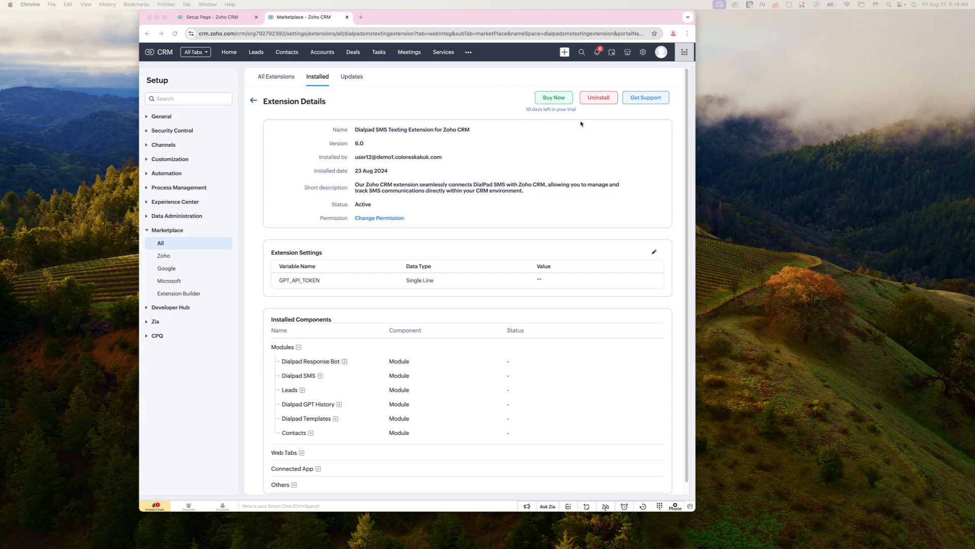
- Open the Dialpad Account Manager module from the other-modules list
click(468, 53)
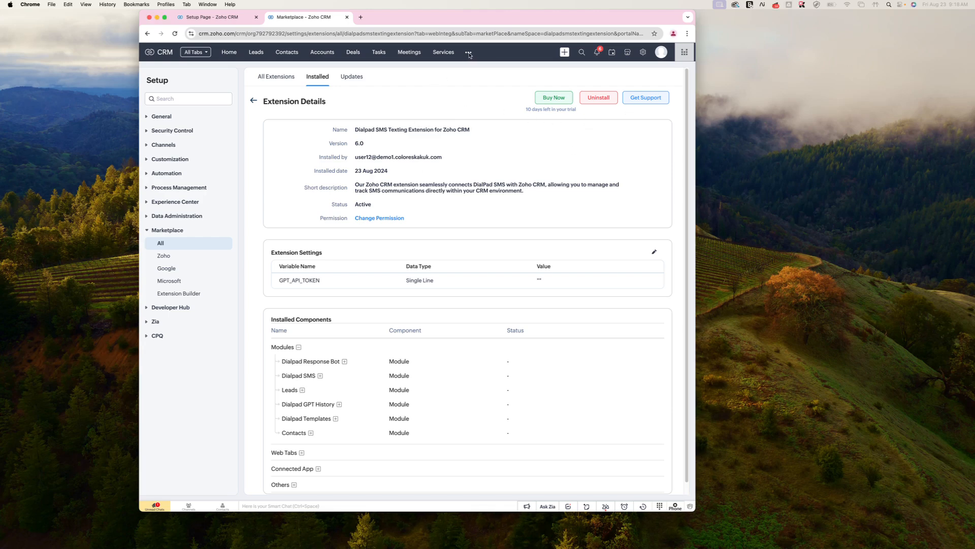
text(dial)
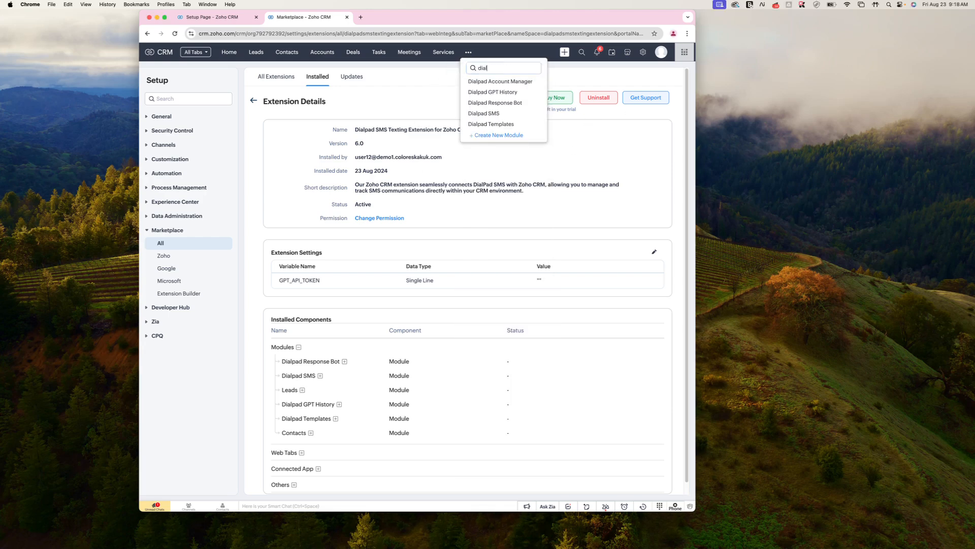
click(477, 82)
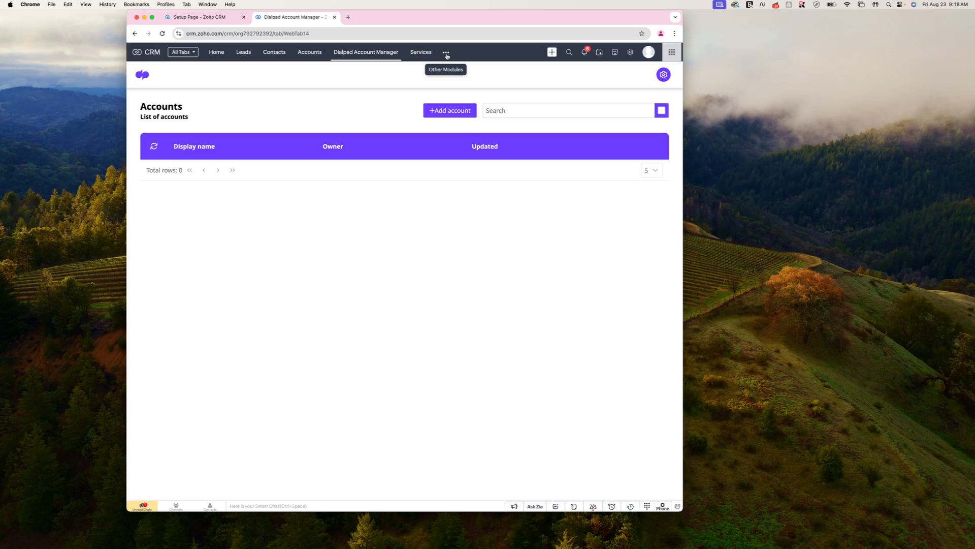
click(448, 53)
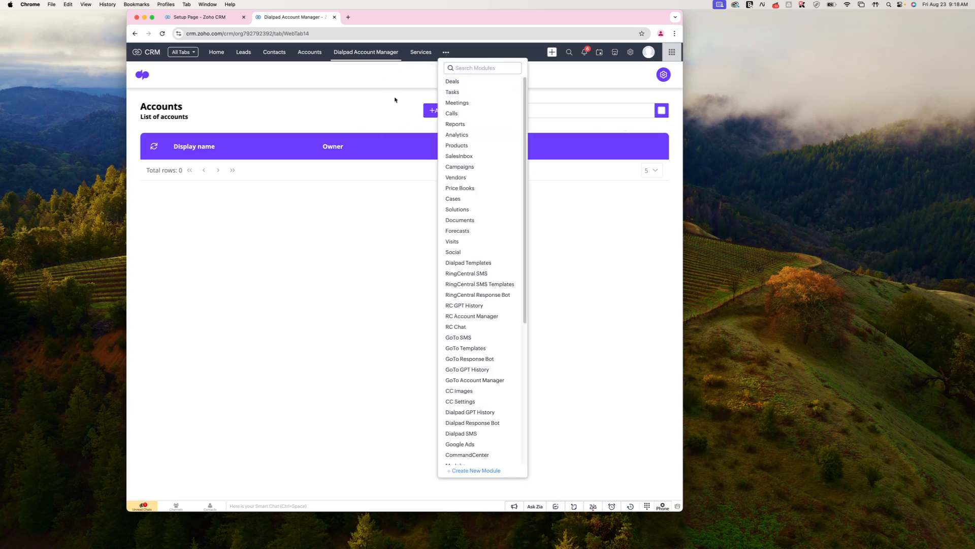
click(399, 51)
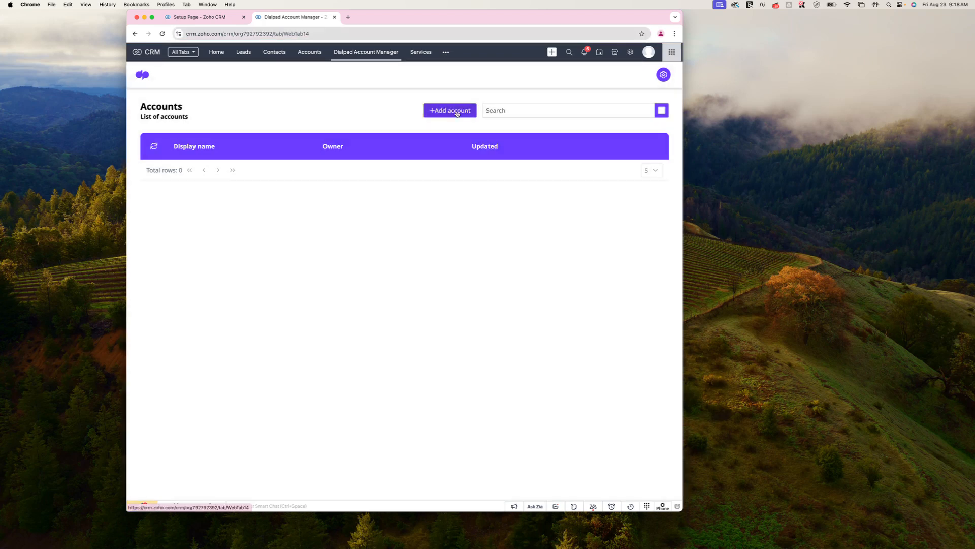
- Add a Dialpad account and allow access in the Dialpad approval popup
click(457, 112)
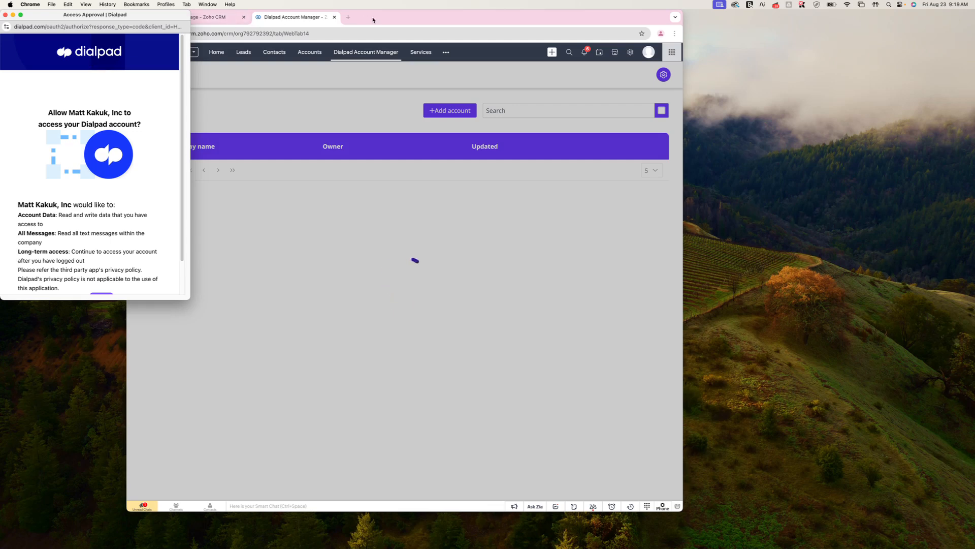
drag(384, 11, 484, 8)
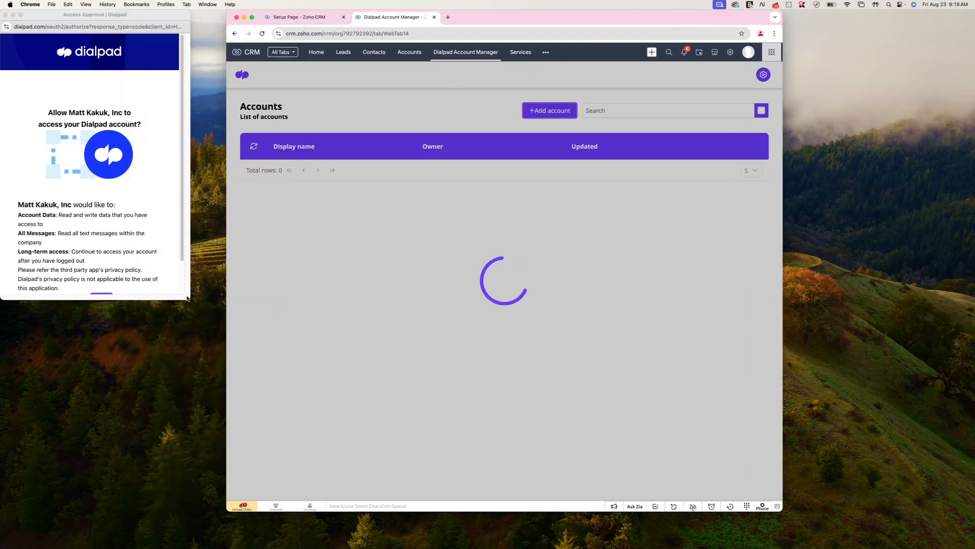
drag(190, 303, 207, 400)
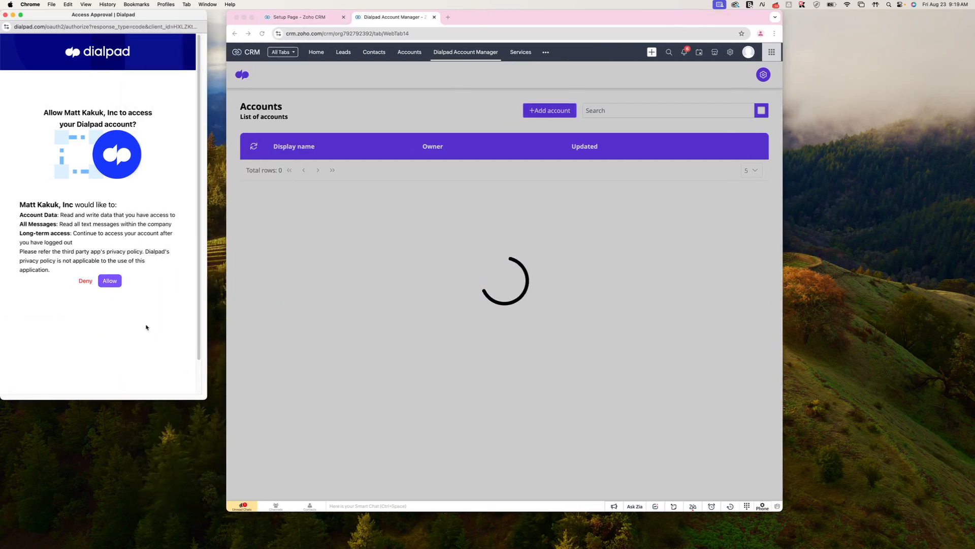
click(110, 282)
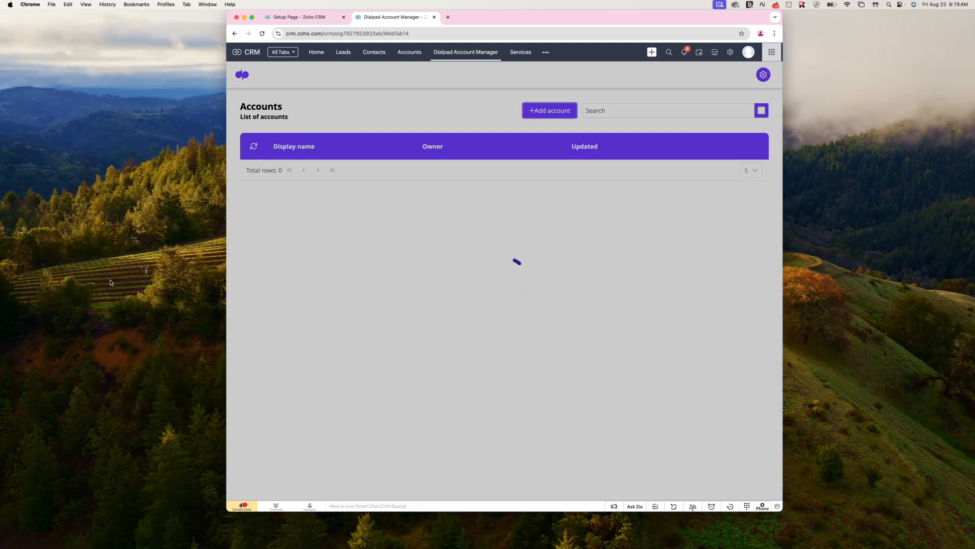
drag(476, 18, 425, 18)
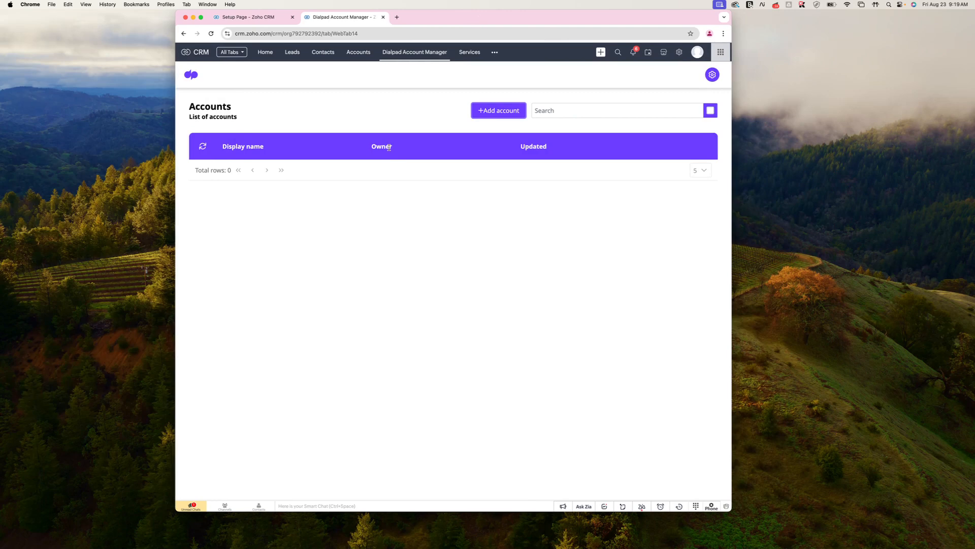
- Refresh the accounts table to show the connected Dialpad account, open it, and cancel without changes
click(204, 150)
drag(453, 23, 453, 28)
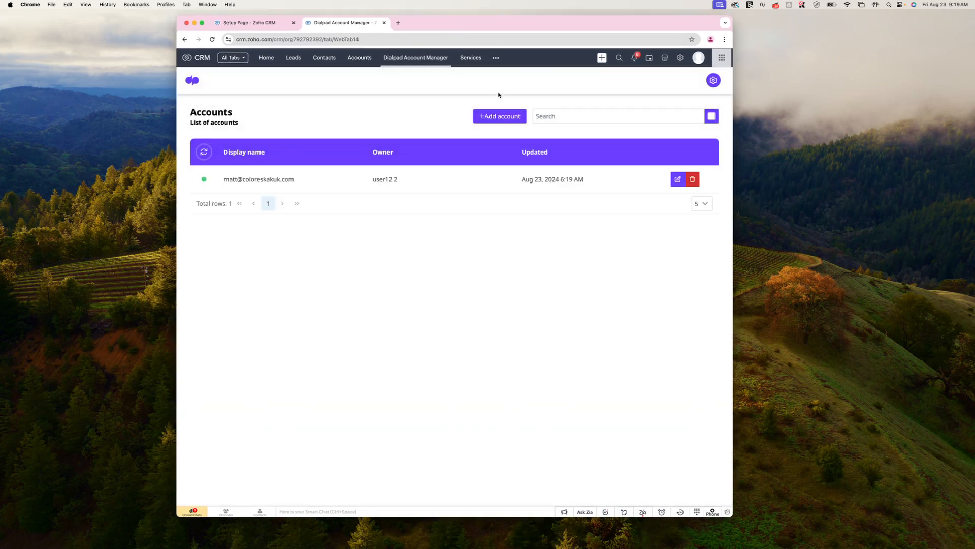
click(678, 180)
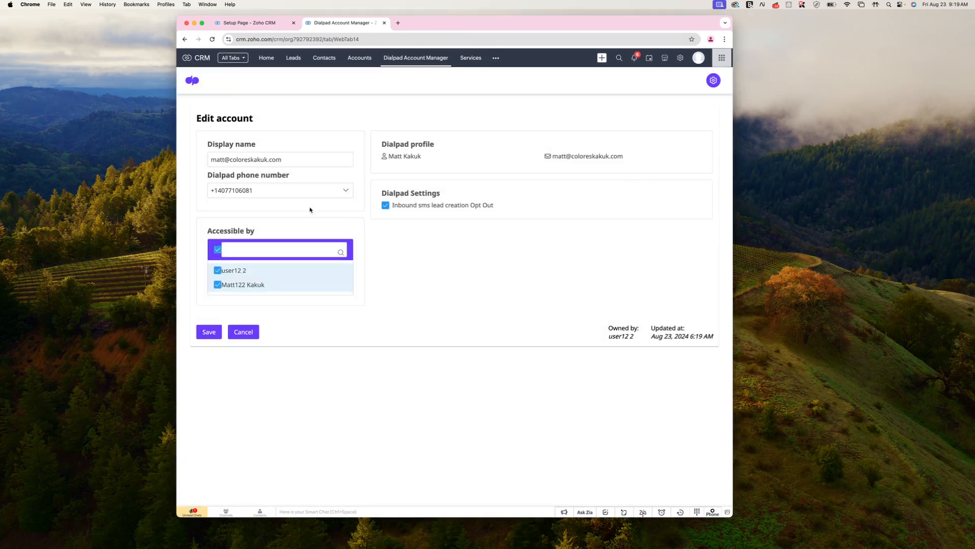
click(243, 331)
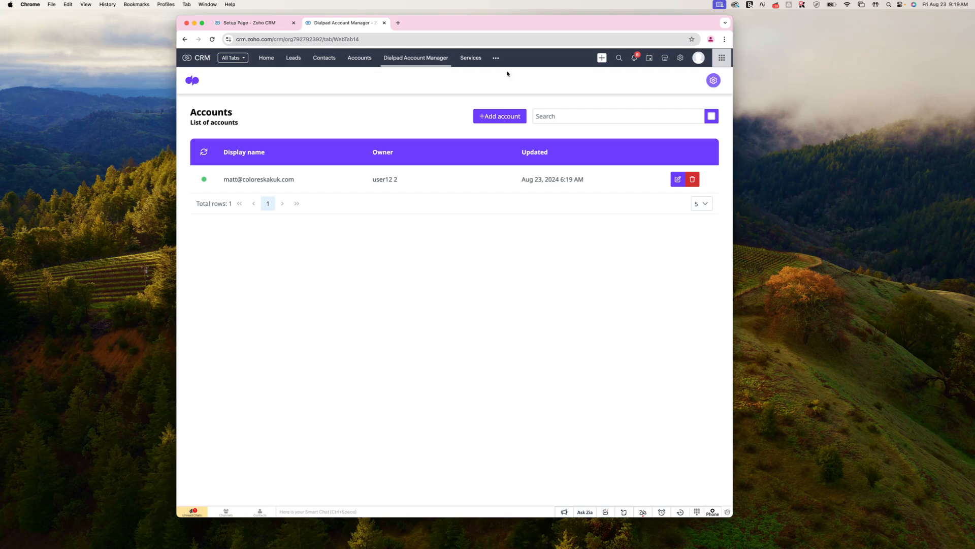
click(270, 39)
click(271, 39)
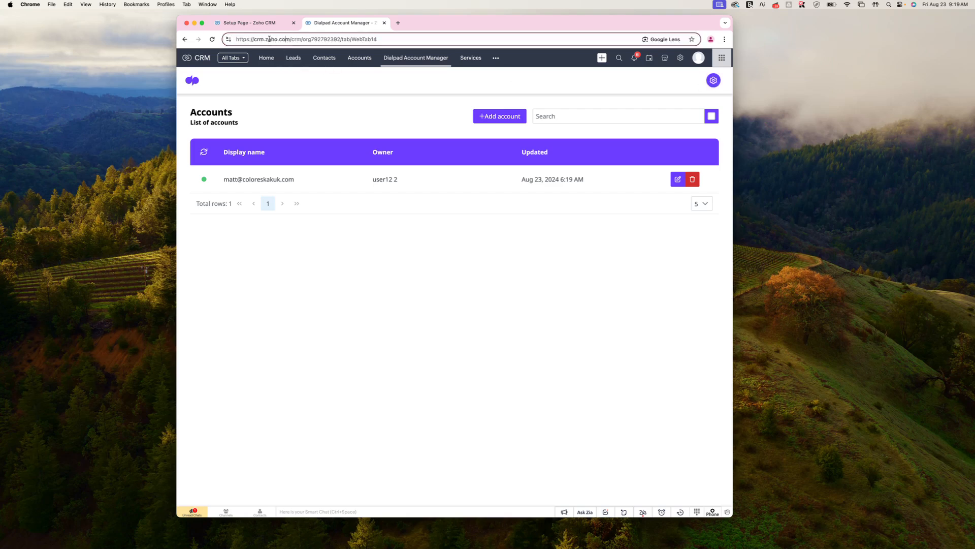
drag(448, 33, 431, 35)
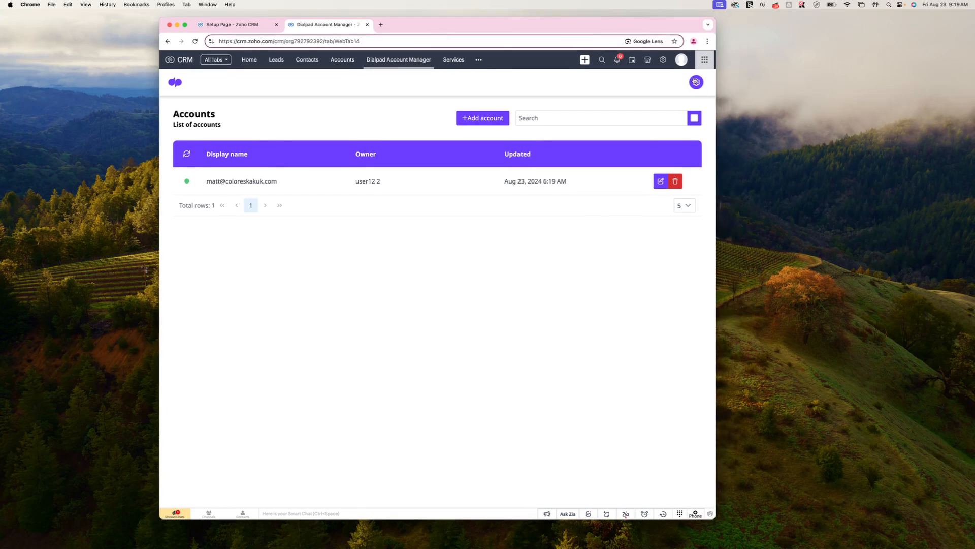
- Review the Dialpad settings' SMS Phone/Mobile mappings for Leads and Contacts, then go to Leads
click(696, 82)
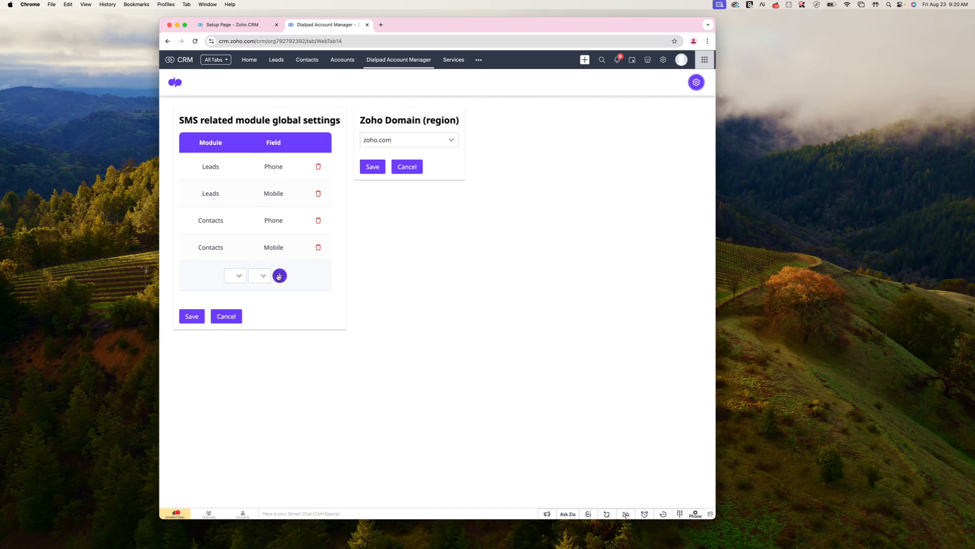
click(237, 275)
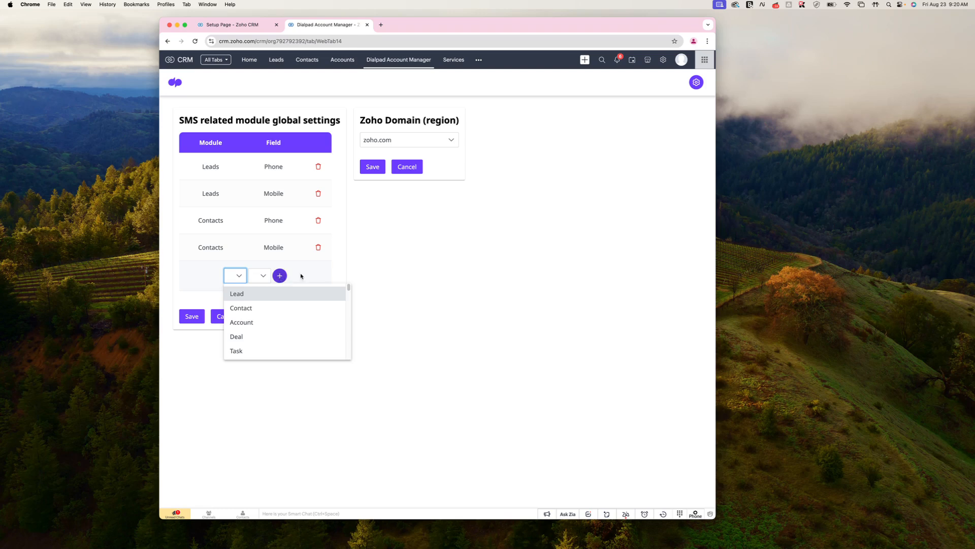
click(369, 274)
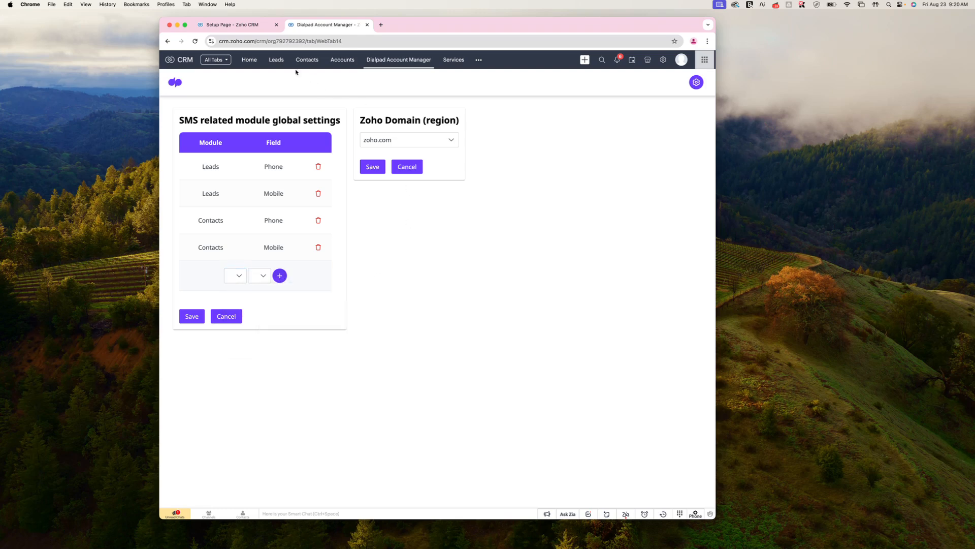
drag(461, 30, 456, 30)
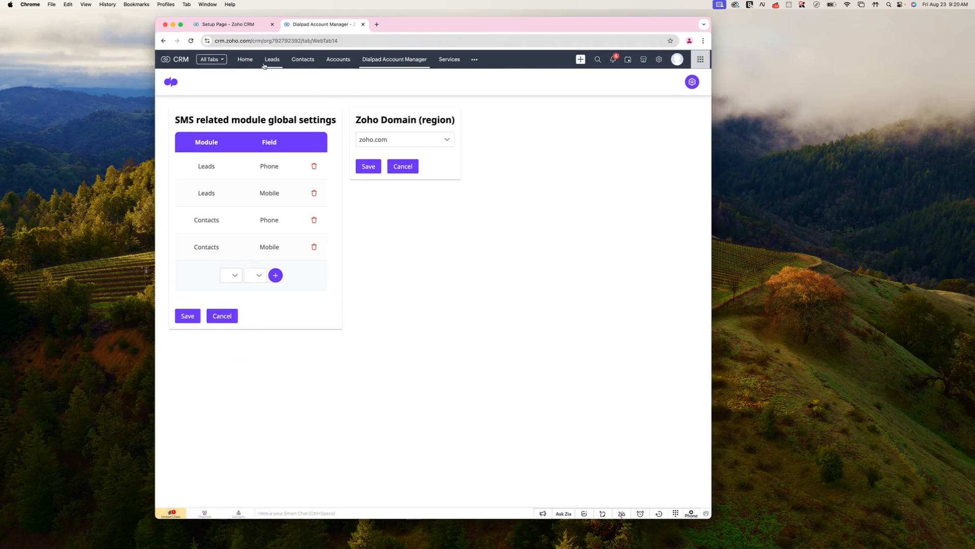
click(267, 62)
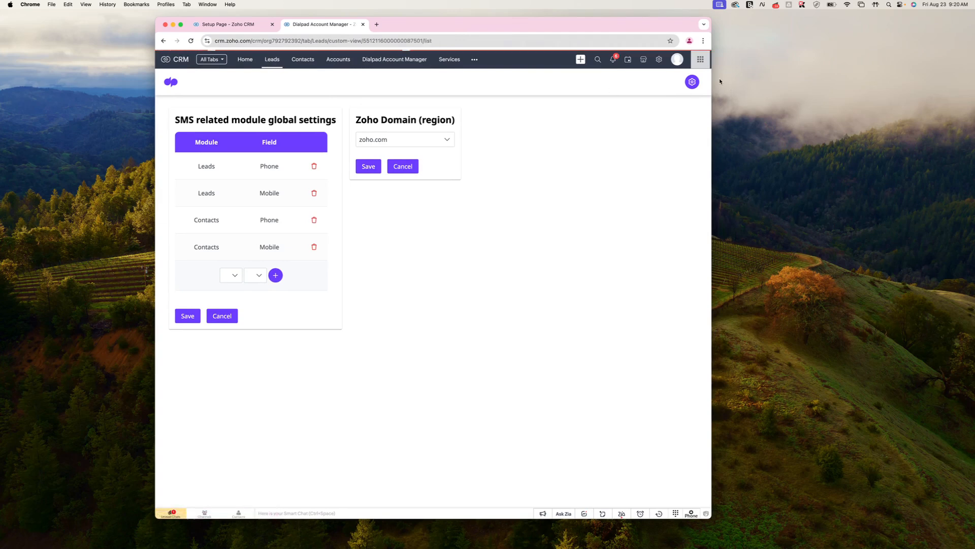
- Open the first lead's Dialpad SMS window and send it the text 'Hello world'
click(364, 128)
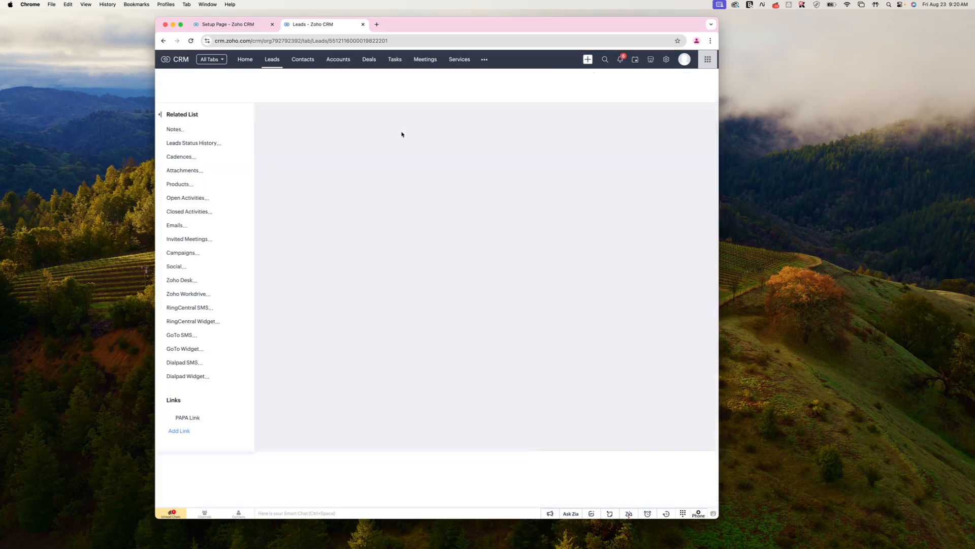
click(651, 87)
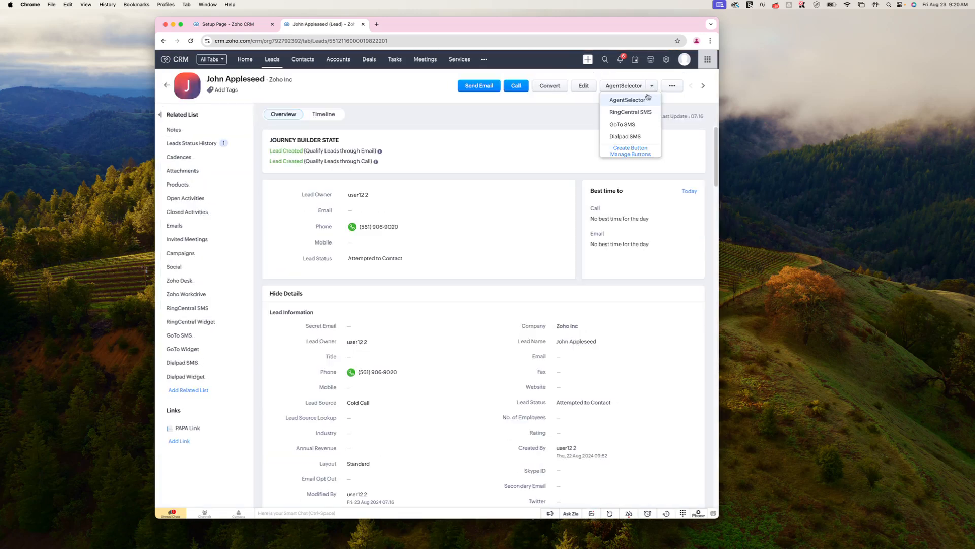
click(624, 136)
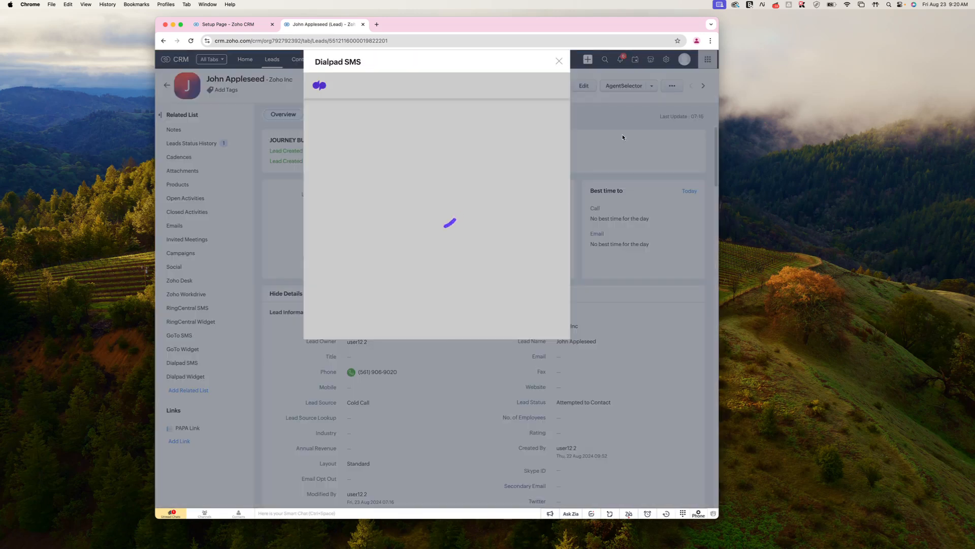
click(367, 329)
text(Hello world)
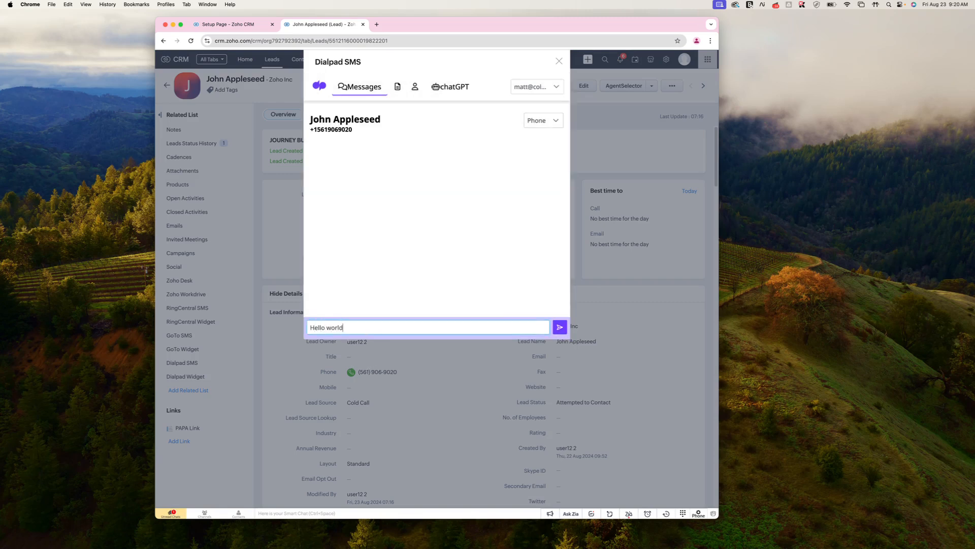
key(shift+Return)
click(560, 320)
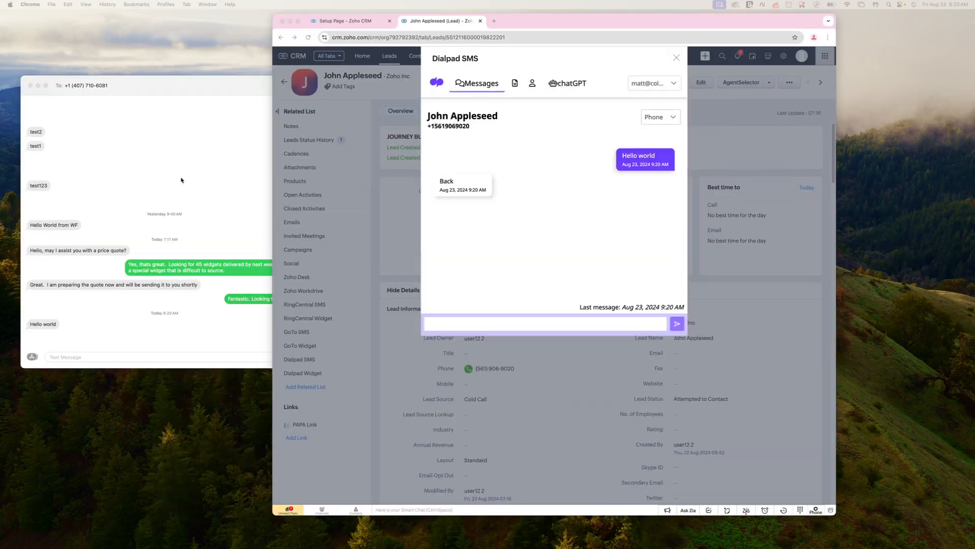
- Check the 'Back' reply and received 'Hello world' in the phone's Messages, then return to the CRM
click(201, 164)
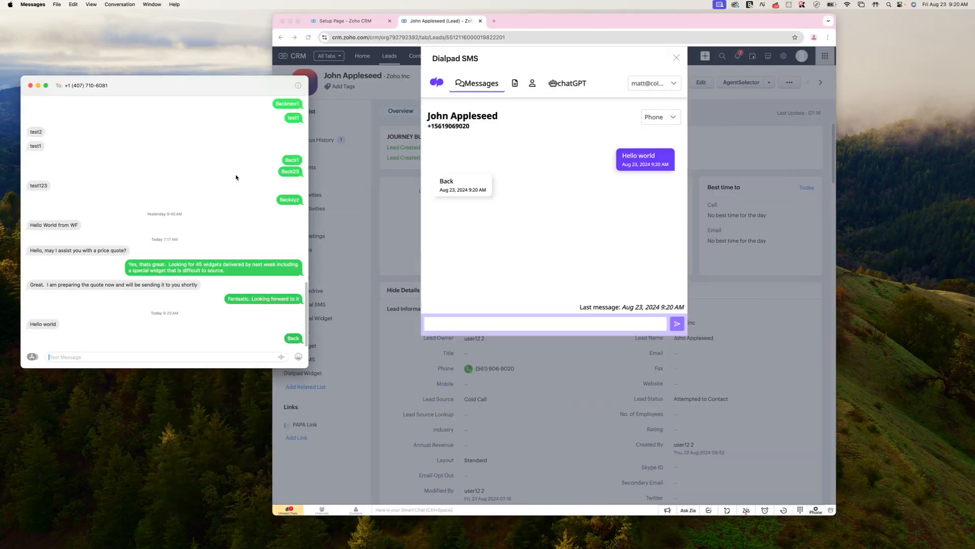
double_click(295, 338)
drag(31, 325, 65, 328)
click(501, 334)
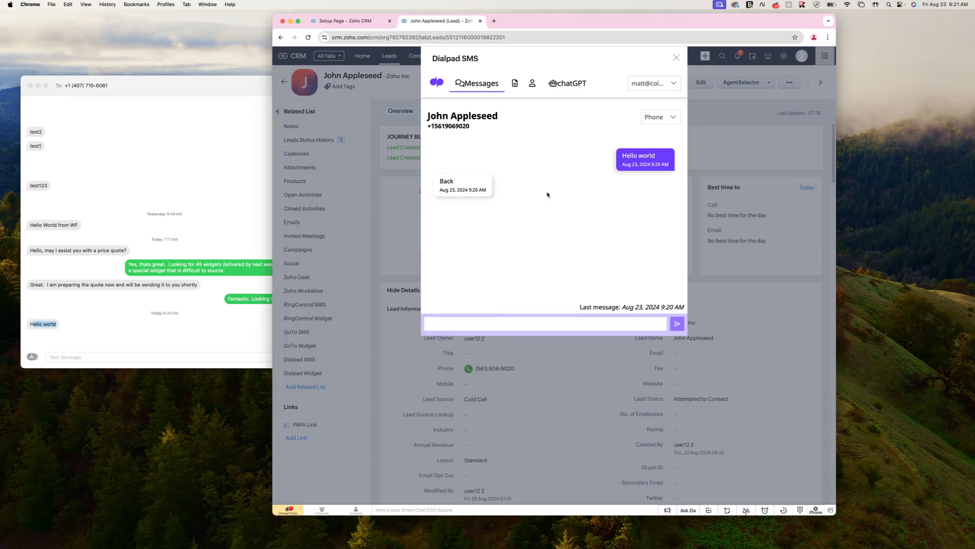
- Toggle the lead's texting number to Mobile and back to Phone, then show the empty Templates list
click(660, 117)
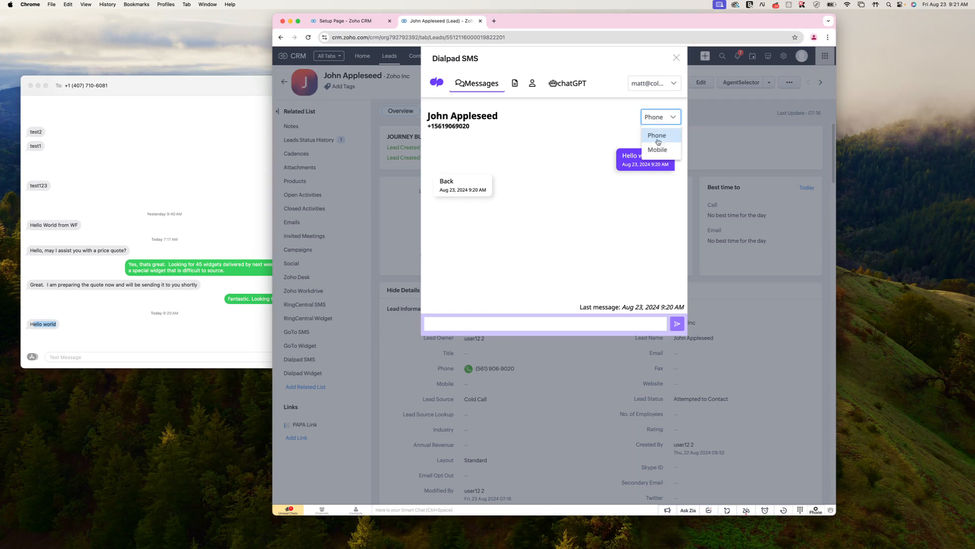
click(656, 150)
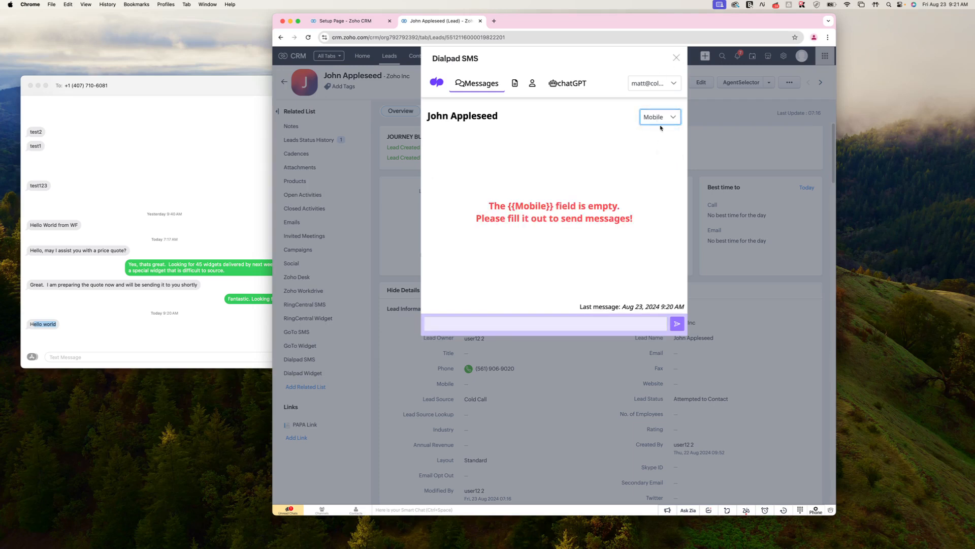
click(660, 120)
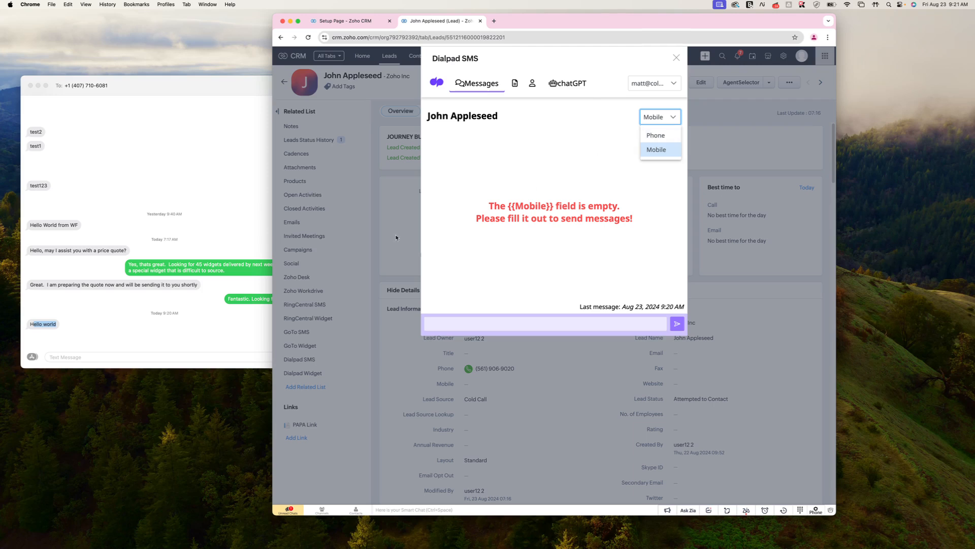
click(666, 135)
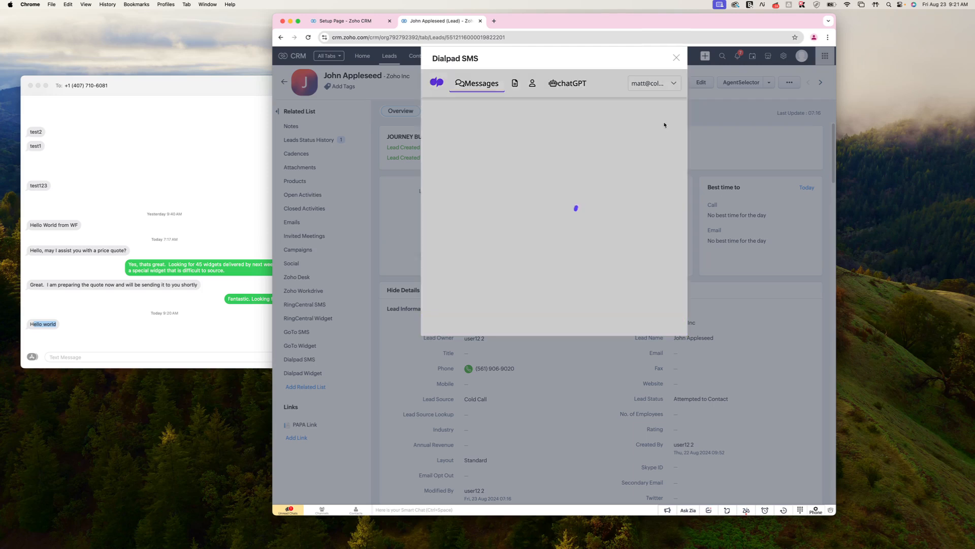
click(655, 83)
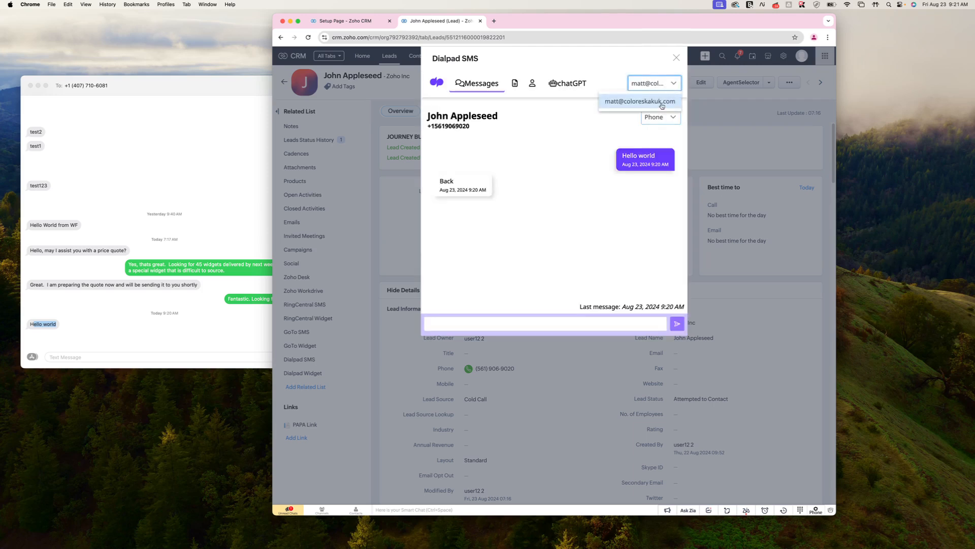
click(514, 82)
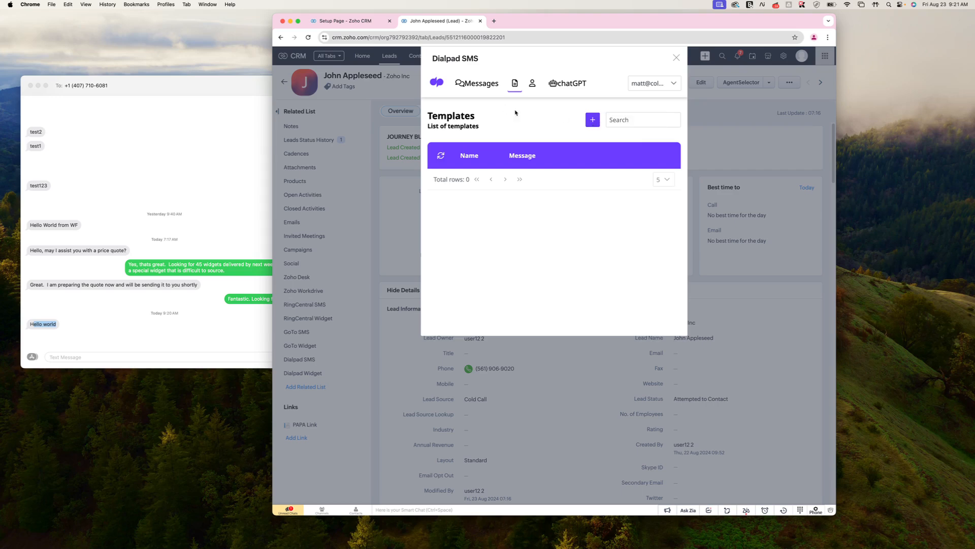
- Start a new Dialpad template named 'Test Template'
click(592, 121)
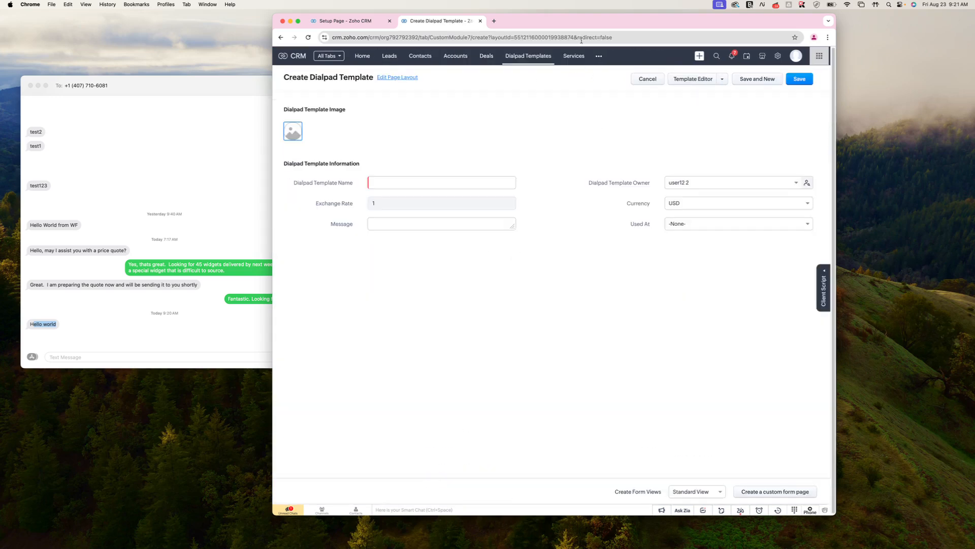
click(414, 180)
text(Test)
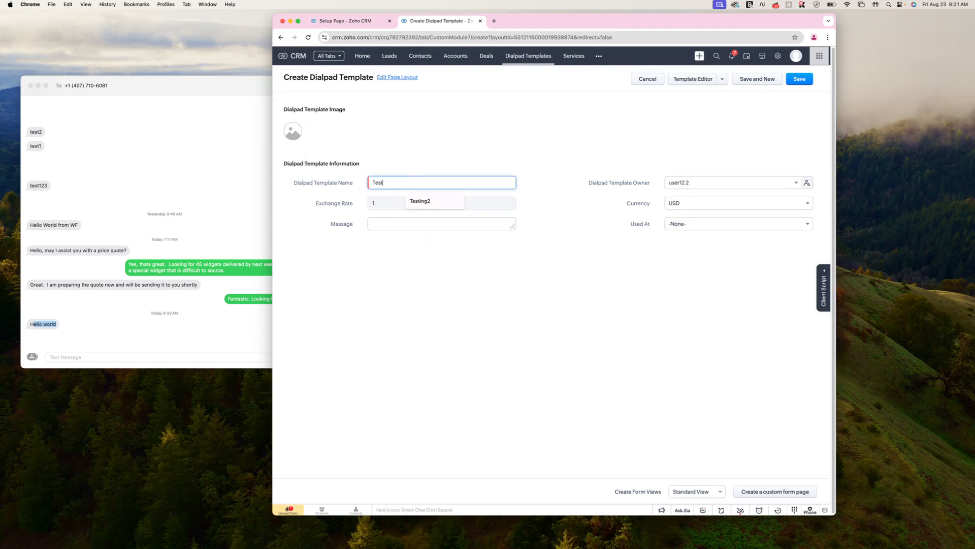
text( Template)
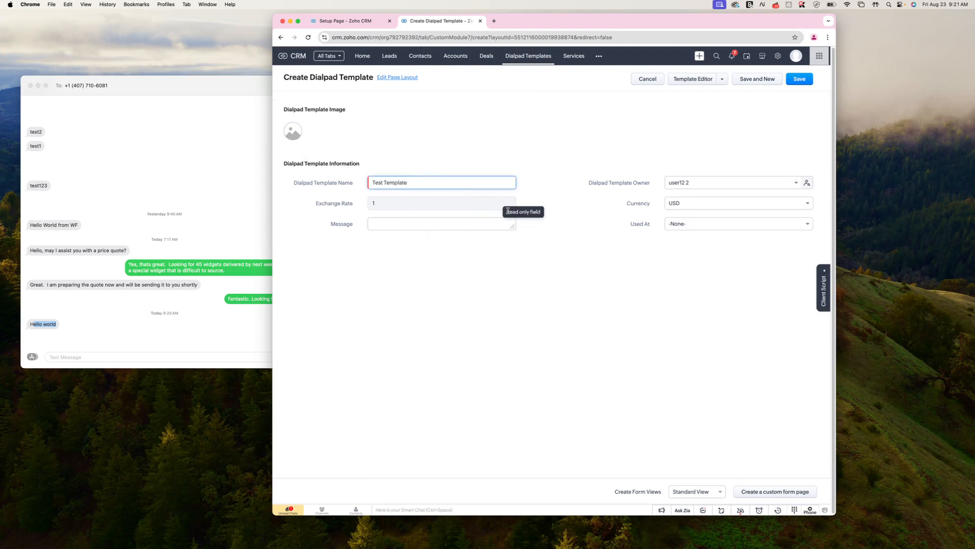
click(436, 227)
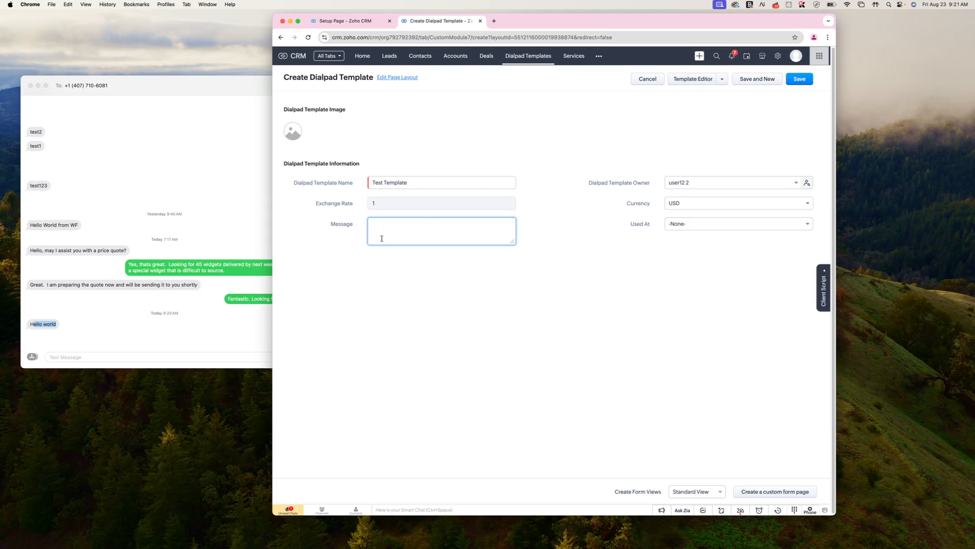
- In the Template Editor, name the template 'Test' and set it to be used at Leads
click(688, 82)
click(491, 90)
text(Test)
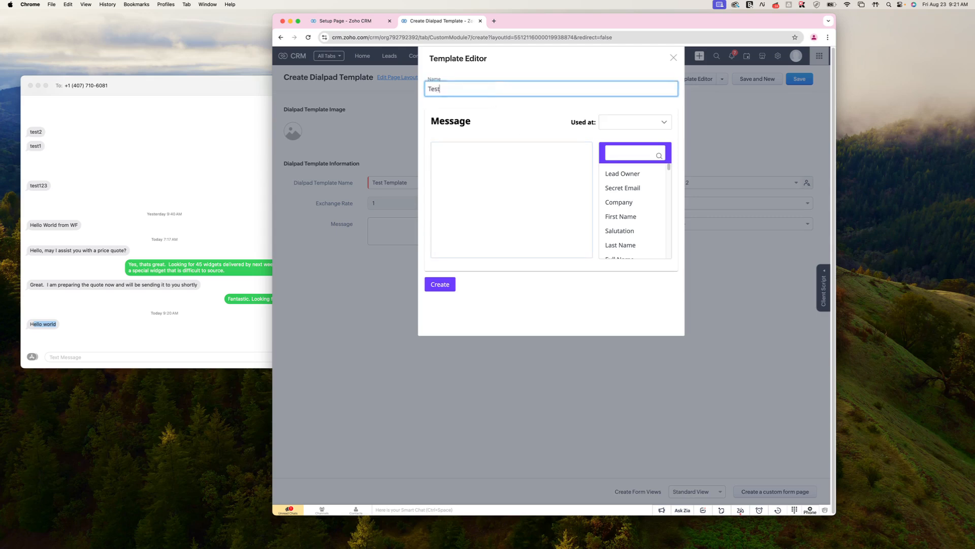
click(485, 192)
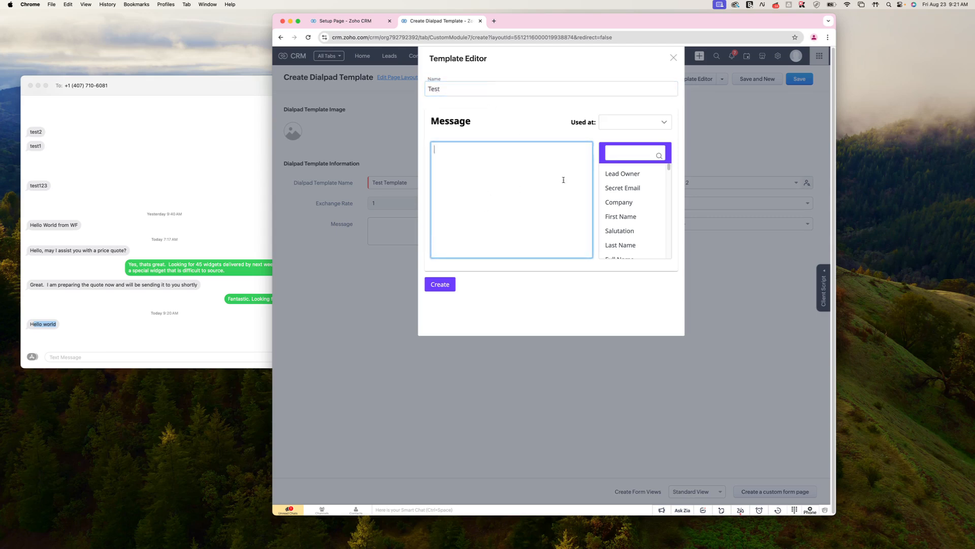
click(622, 131)
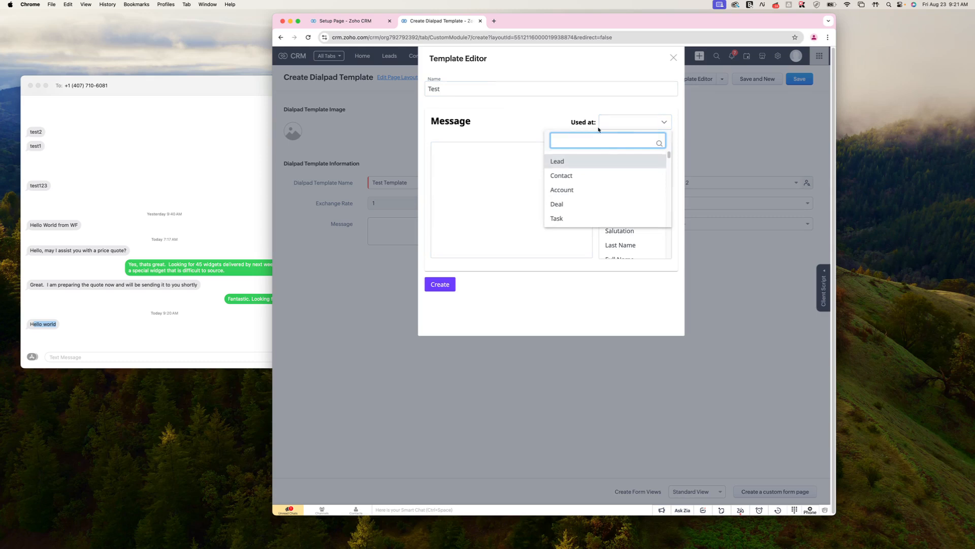
click(569, 162)
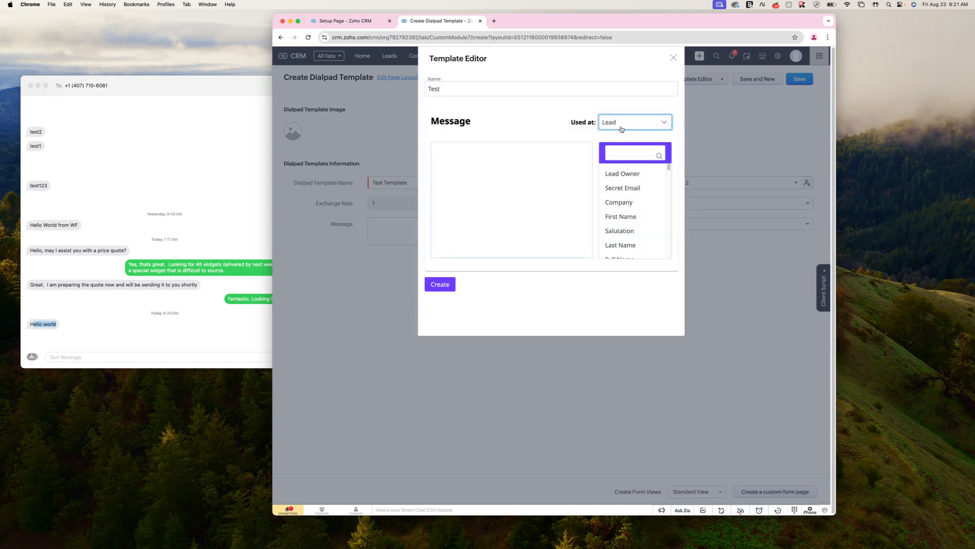
- Write the message 'Hello {{First_Name}} How are you today?' and create the template
click(496, 167)
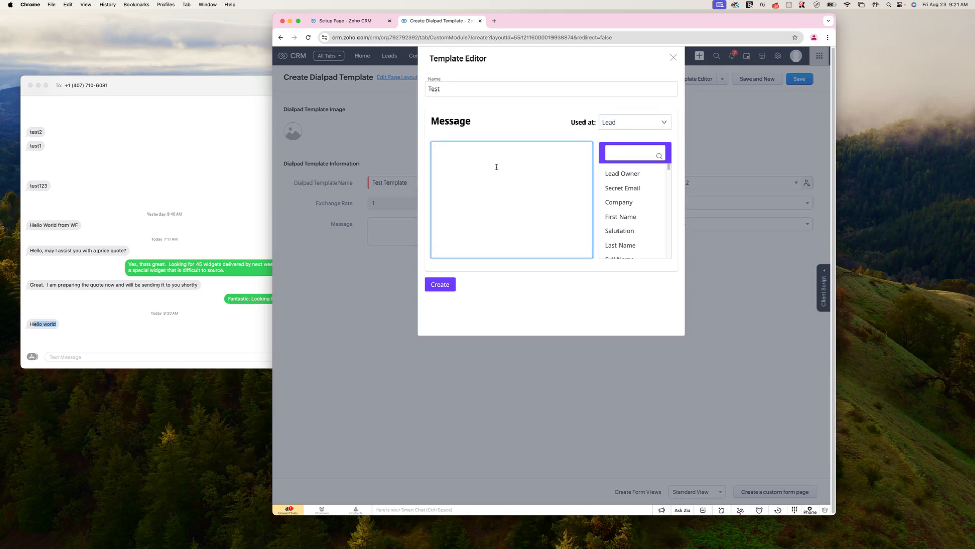
text(Hello)
click(620, 217)
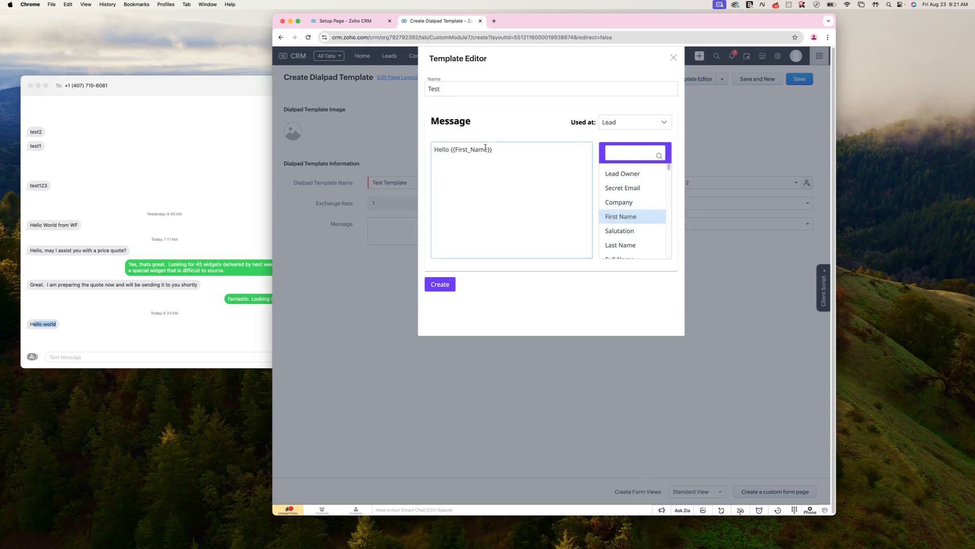
key(Return)
text(How are you today?)
click(433, 283)
click(579, 299)
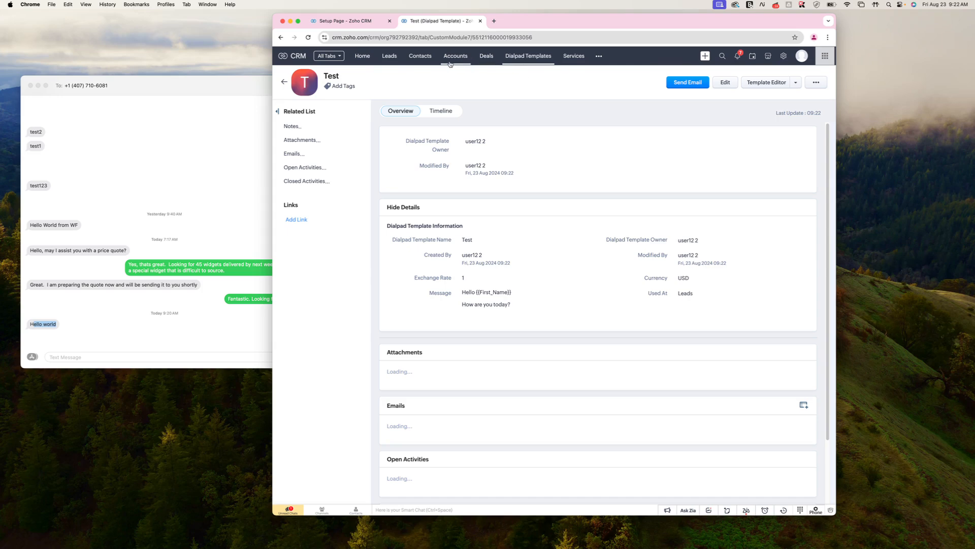
- Open the first lead's Dialpad SMS texting panel
click(389, 56)
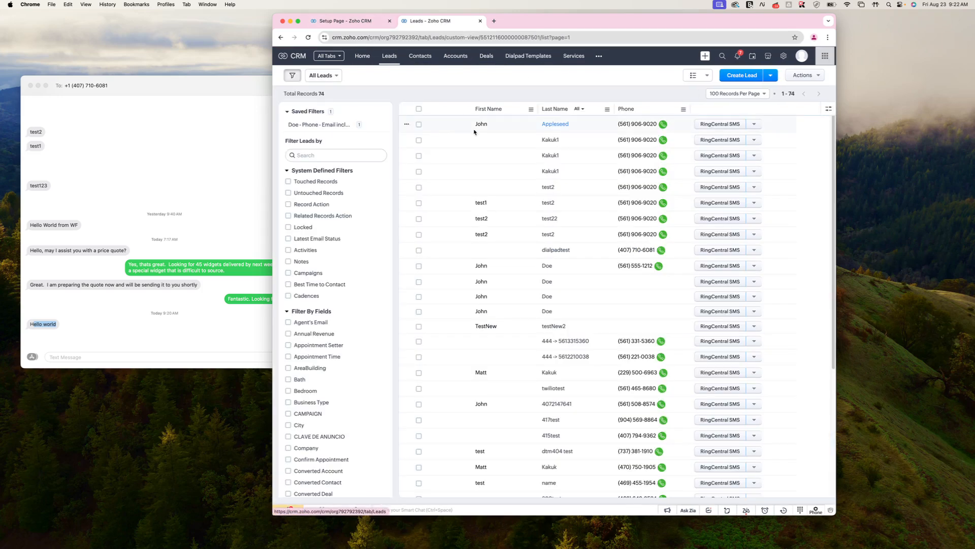
click(528, 120)
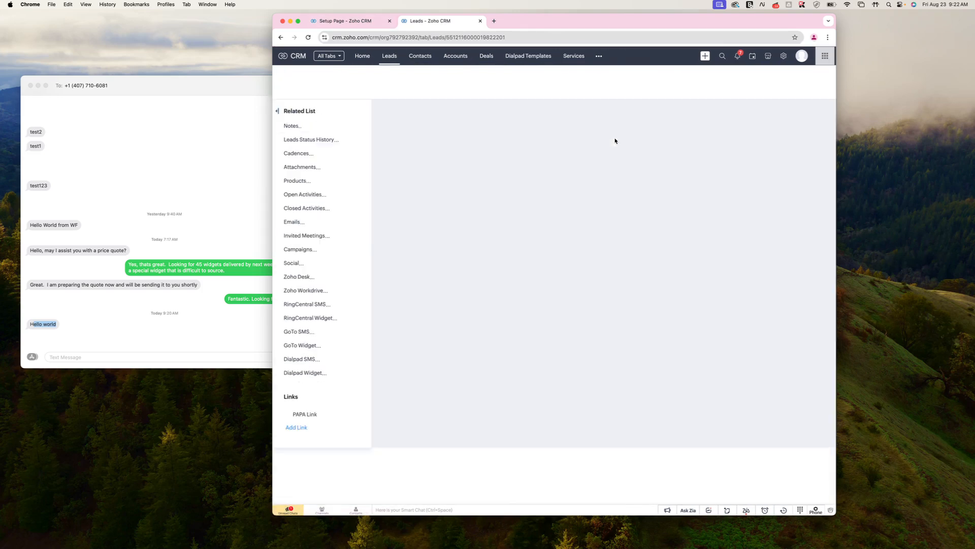
click(770, 83)
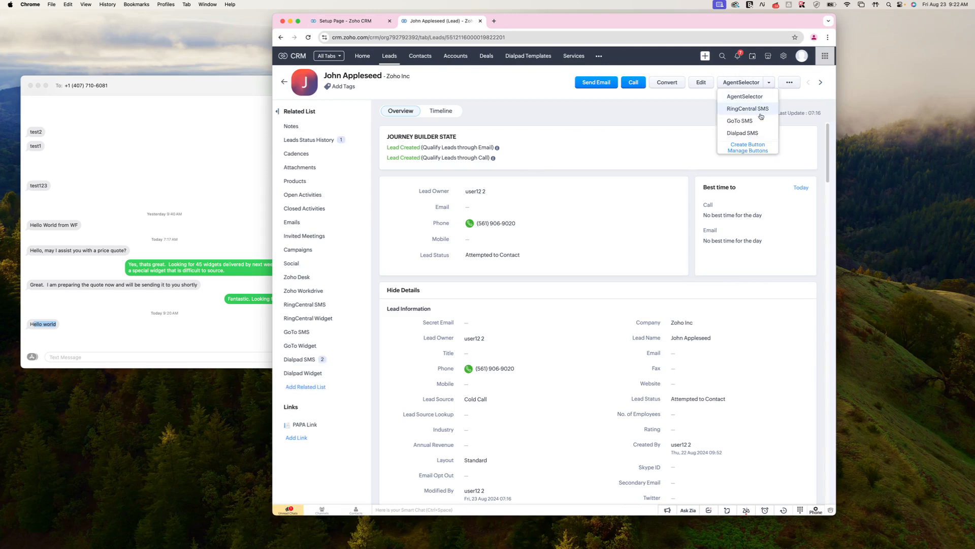
click(746, 132)
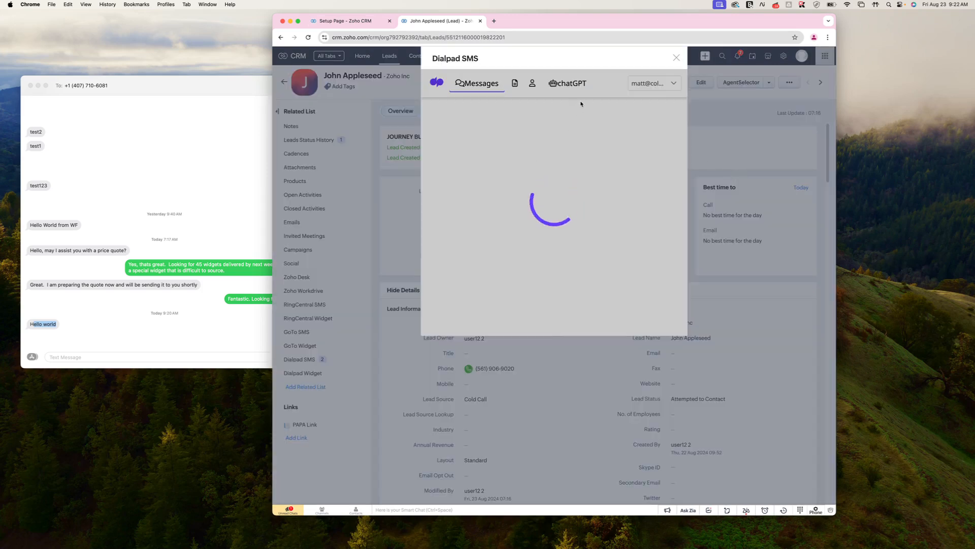
- Send the lead the Test template, filled with their first name
click(514, 84)
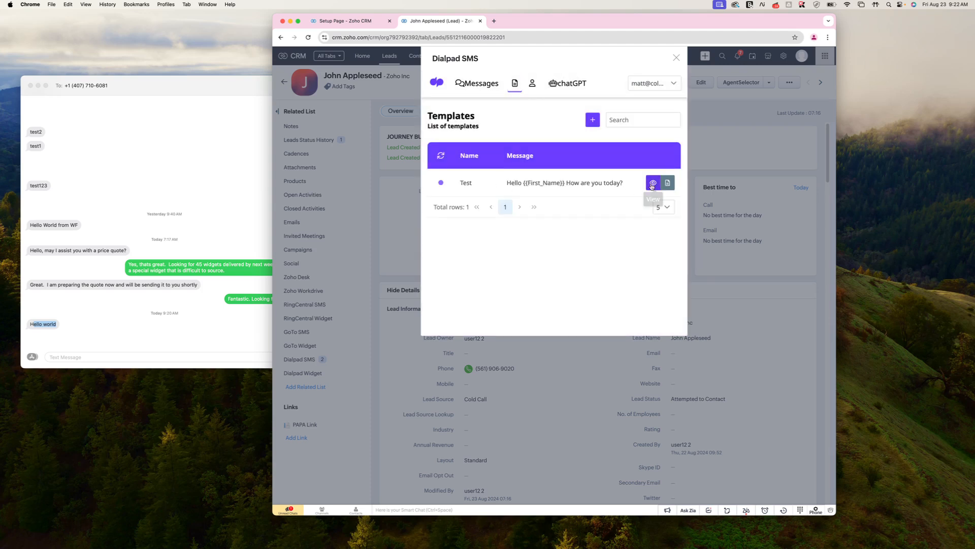
click(651, 184)
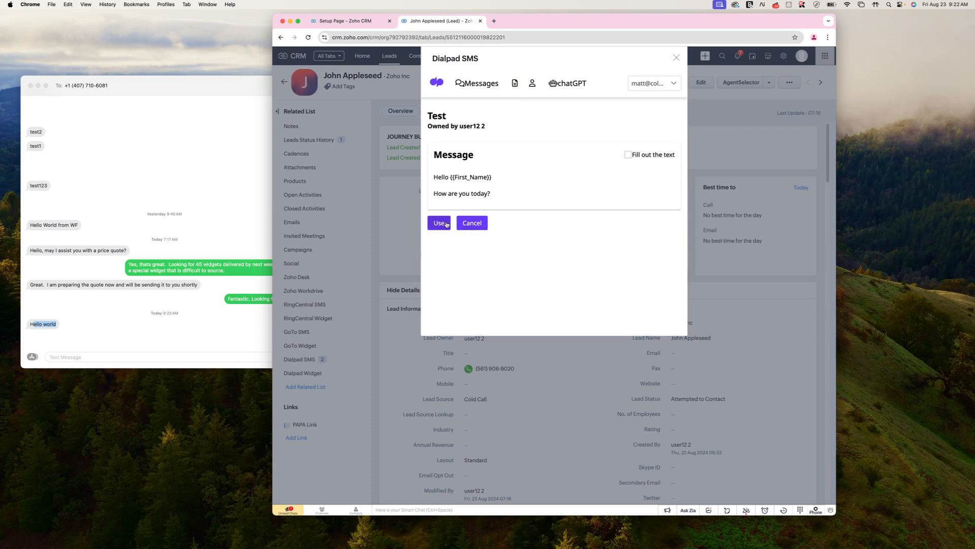
click(628, 154)
click(439, 223)
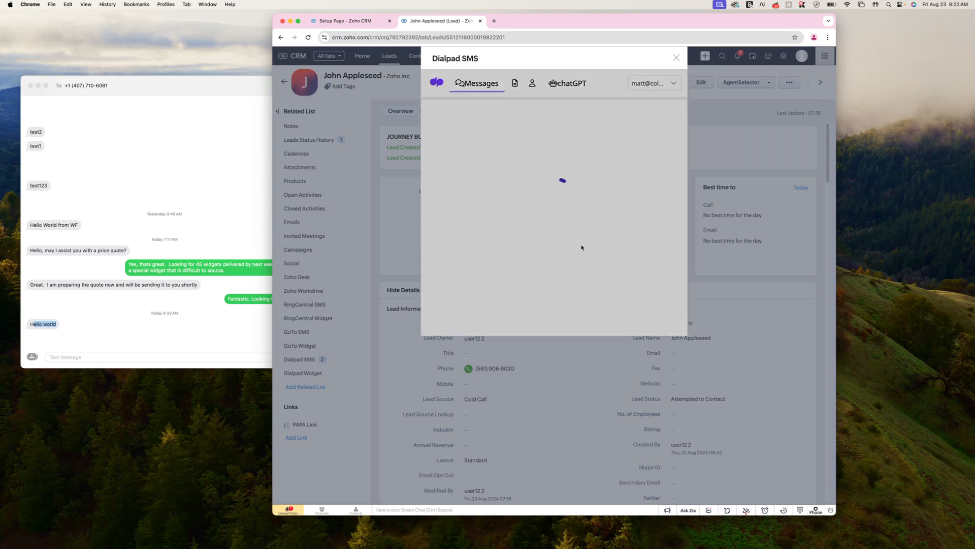
click(676, 308)
- Confirm the templated text arrived in Messages, then show the Dialpad account settings
drag(555, 20, 548, 19)
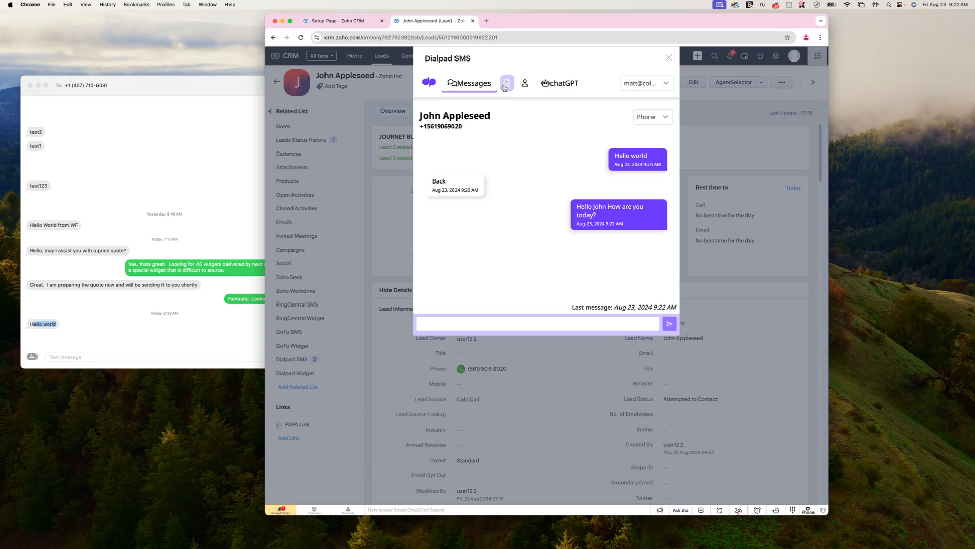
drag(506, 27, 528, 26)
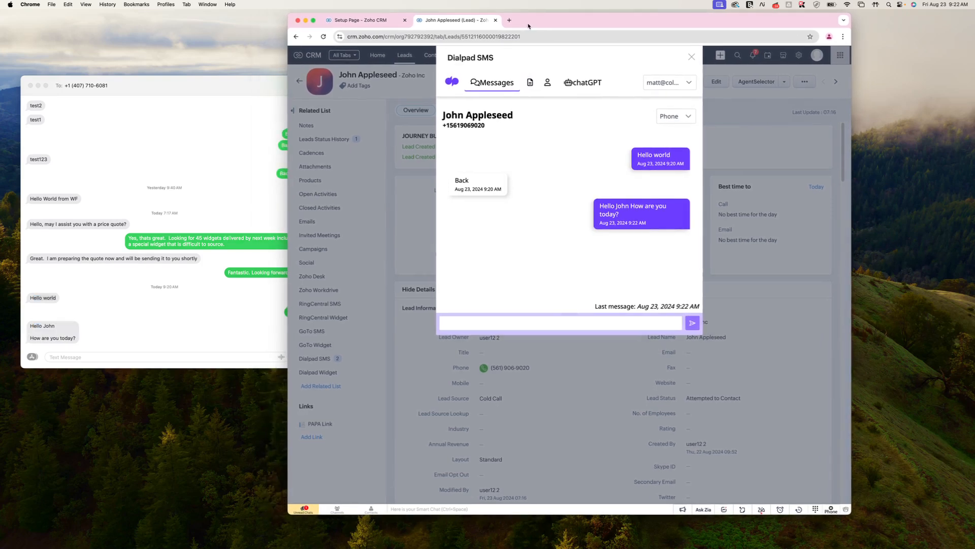
click(143, 356)
drag(55, 326, 81, 330)
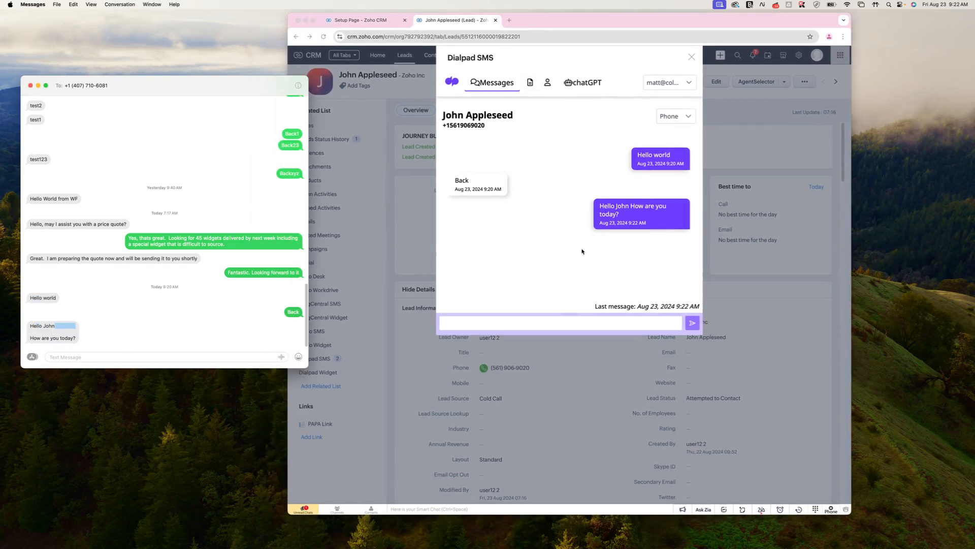
click(581, 250)
click(547, 83)
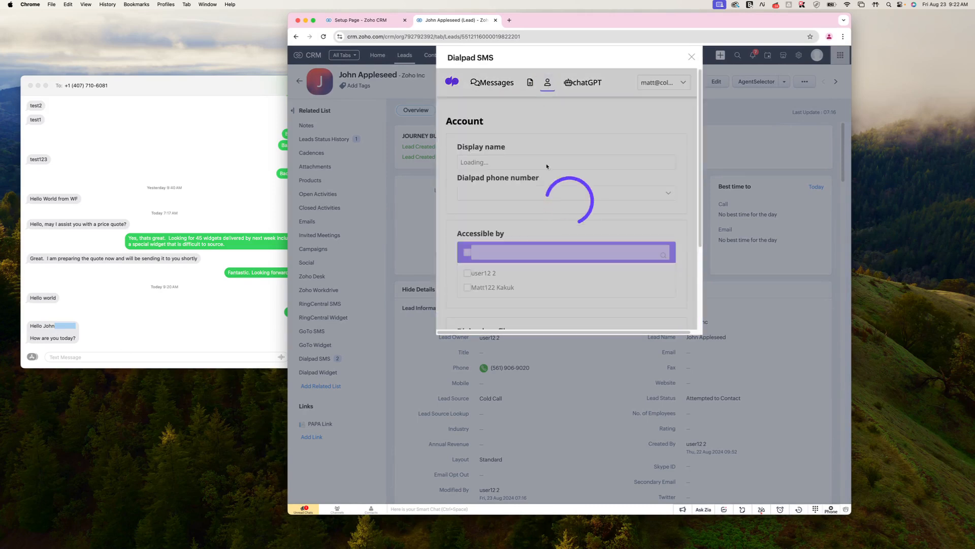
- Review the account settings, then open the ChatGPT tab and copy the OpenAI API keys link address
scroll(560, 238, down, 3)
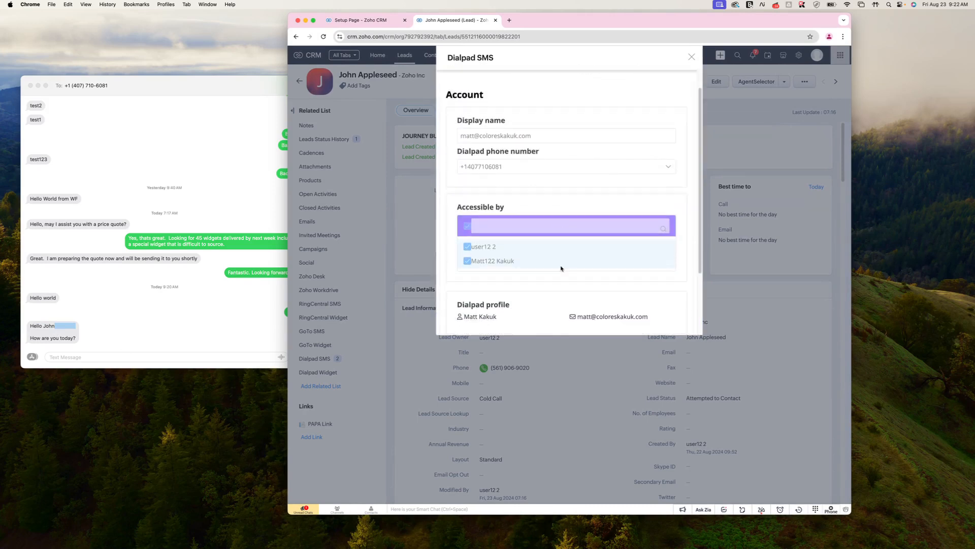
scroll(562, 268, up, 3)
click(585, 83)
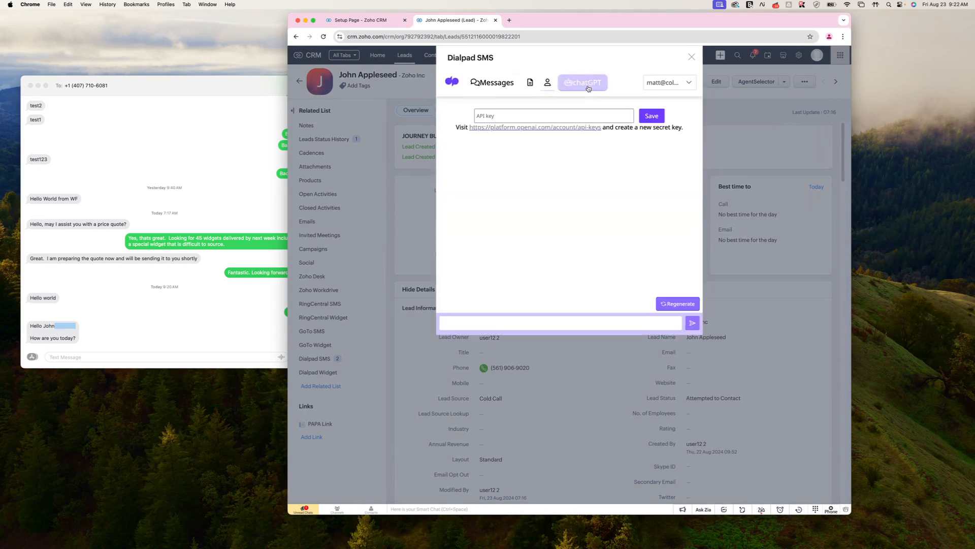
right_click(542, 131)
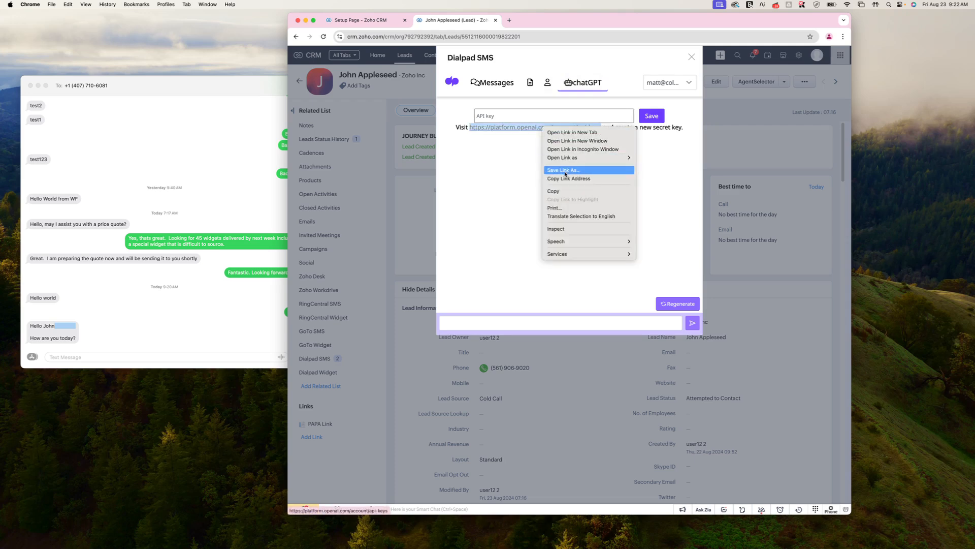
click(584, 175)
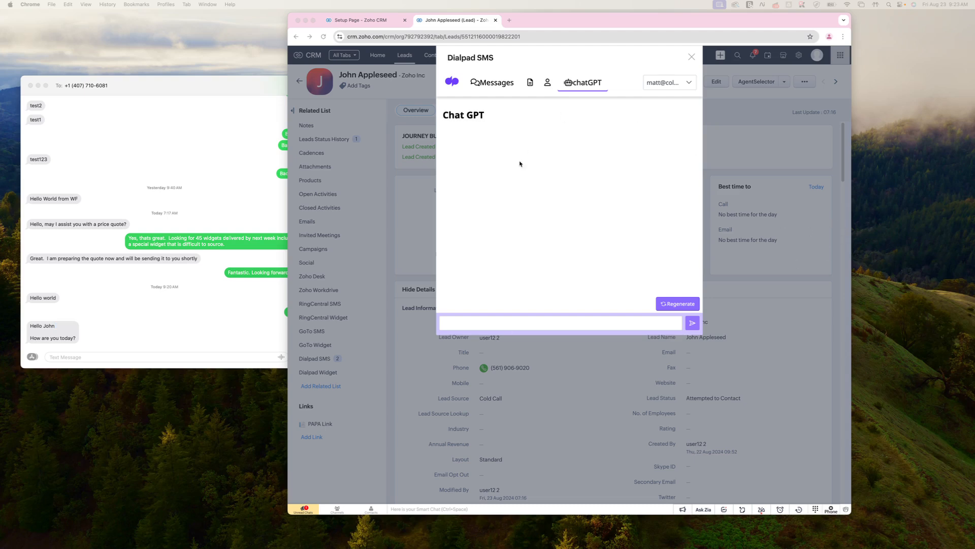
- Ask ChatGPT in the Dialpad SMS panel to write an intro for a Zoho consultant in the USA
click(523, 198)
click(579, 318)
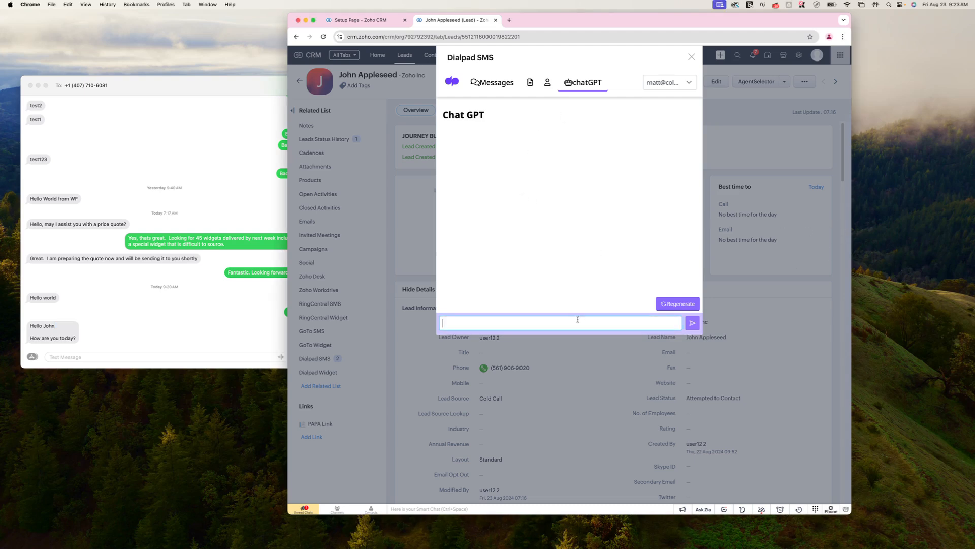
text(Please create a quick intro for me)
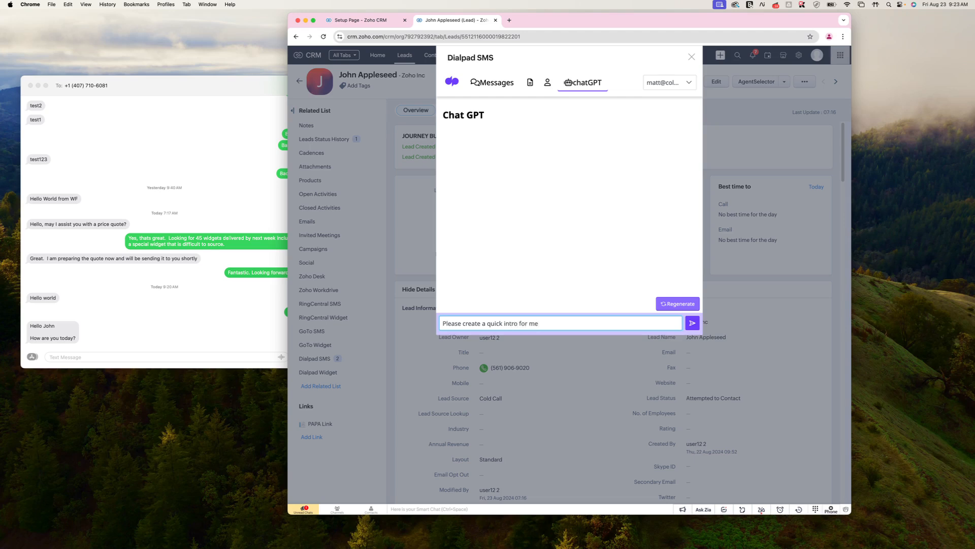
text(ho consultant in US)
text(A)
key(Return)
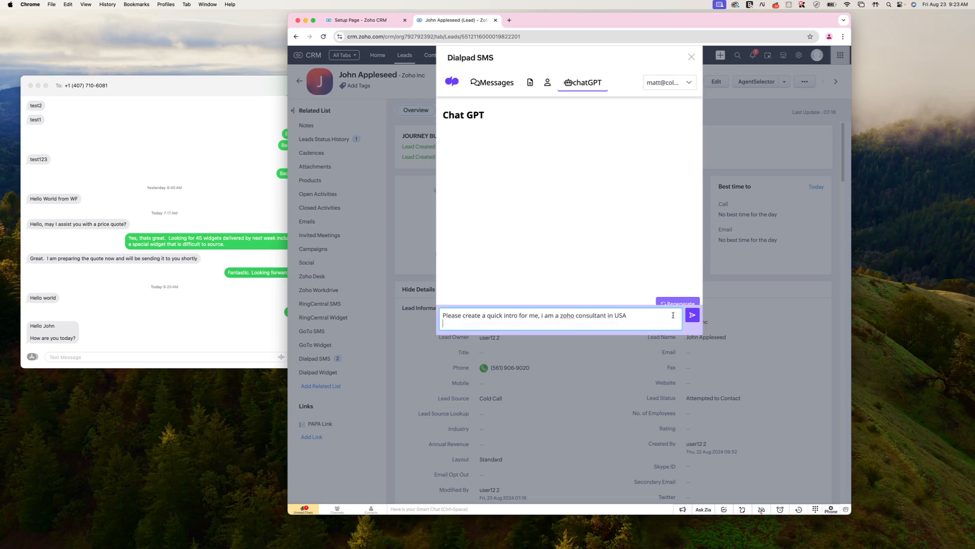
click(692, 315)
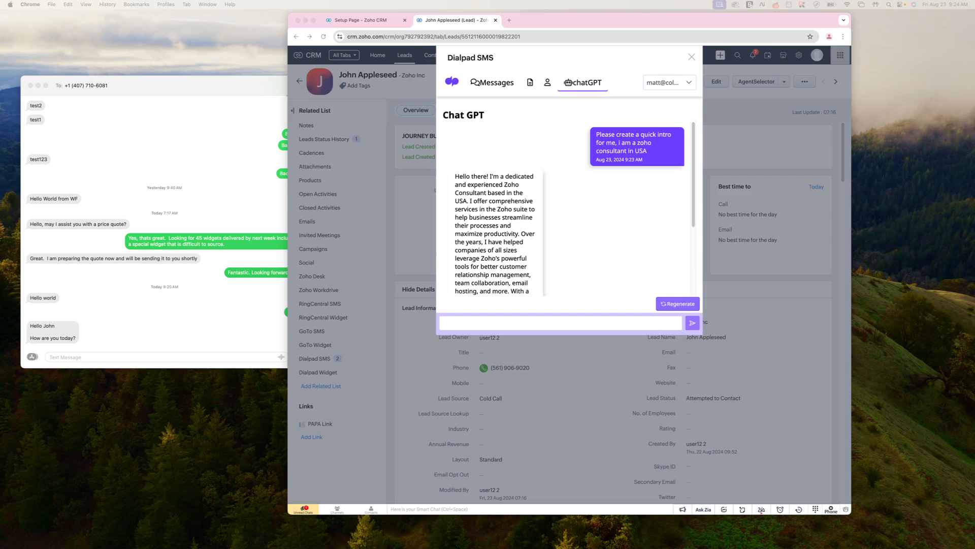
- Copy ChatGPT's intro reply and return to the Templates list
click(573, 217)
scroll(544, 235, down, 5)
click(530, 279)
click(530, 82)
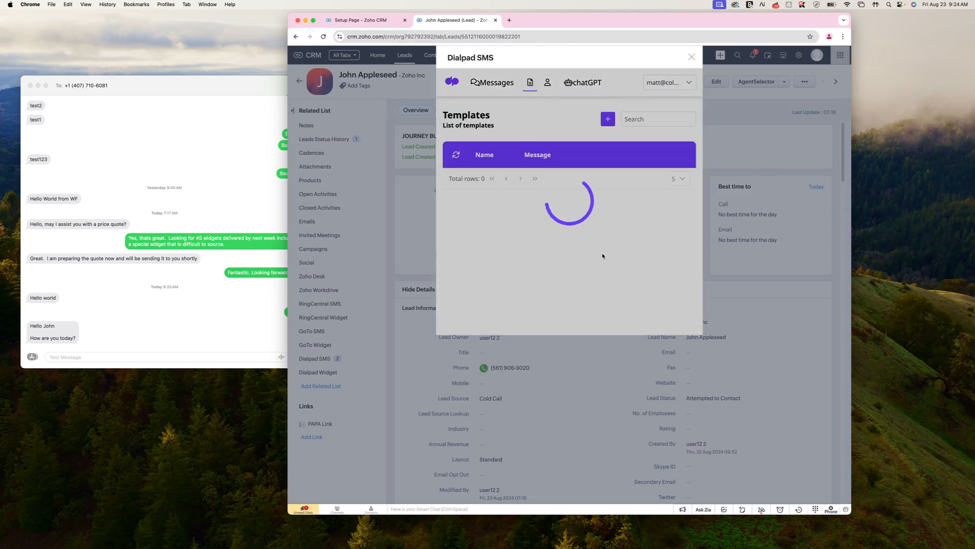
- Paste the ChatGPT-written intro into the lead's SMS conversation and send it
click(491, 82)
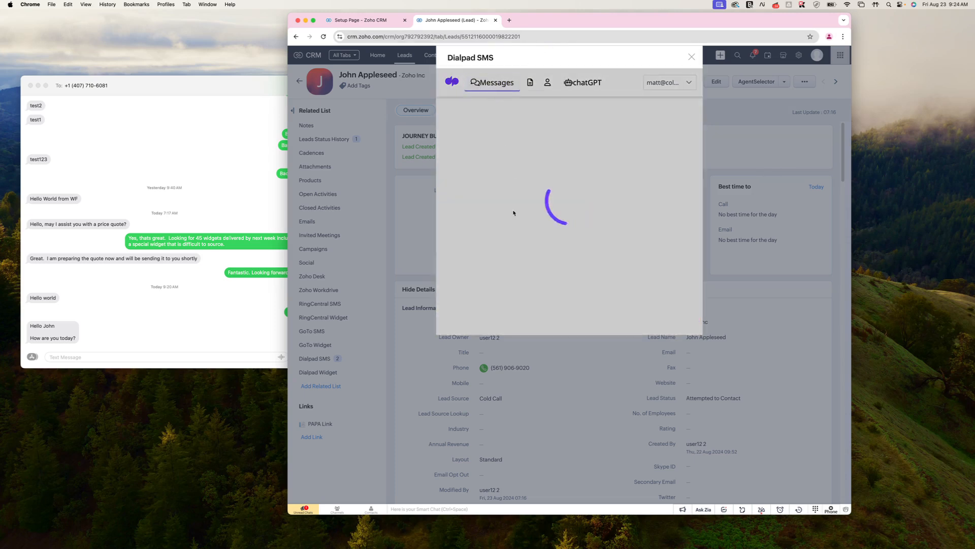
click(513, 322)
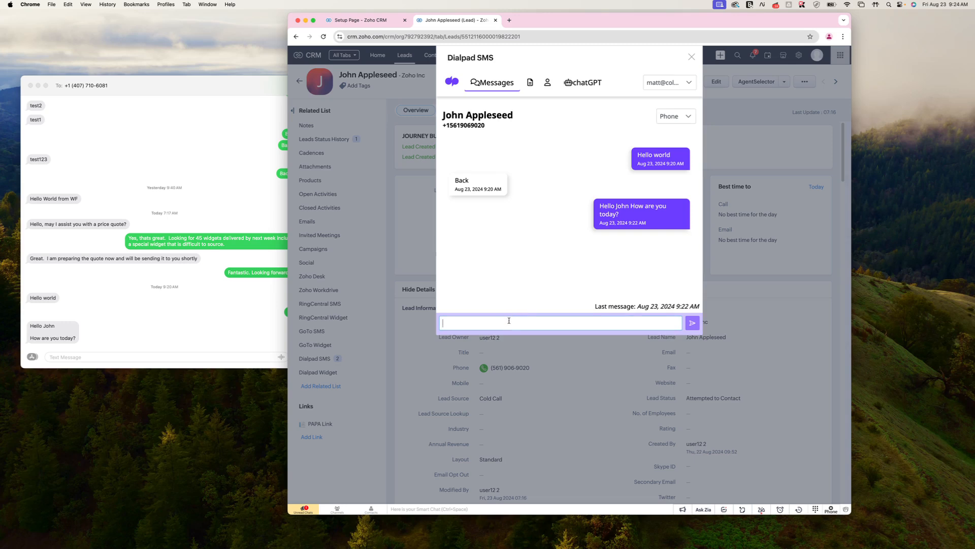
key(super+v)
click(691, 324)
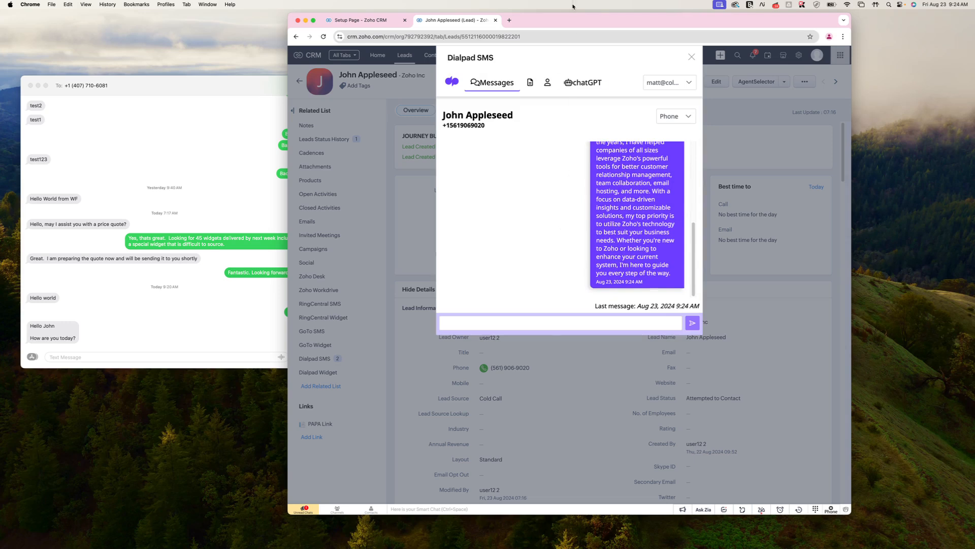
- Confirm the intro arrived in Messages and close the Dialpad SMS dialog
drag(571, 21, 583, 19)
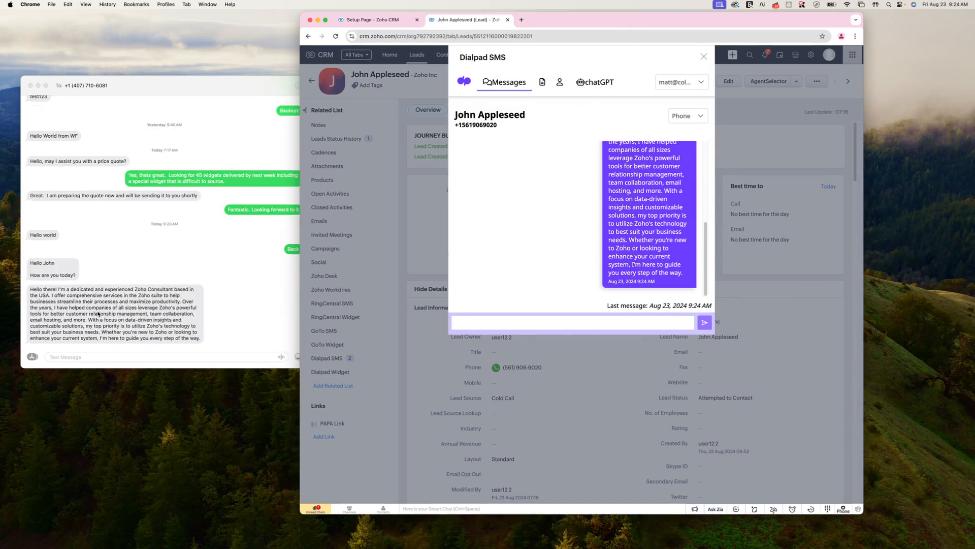
click(97, 313)
click(705, 59)
click(704, 59)
- Find the Dialpad GPT History module via 'dial' and view the logged 'Please crea' record
click(626, 57)
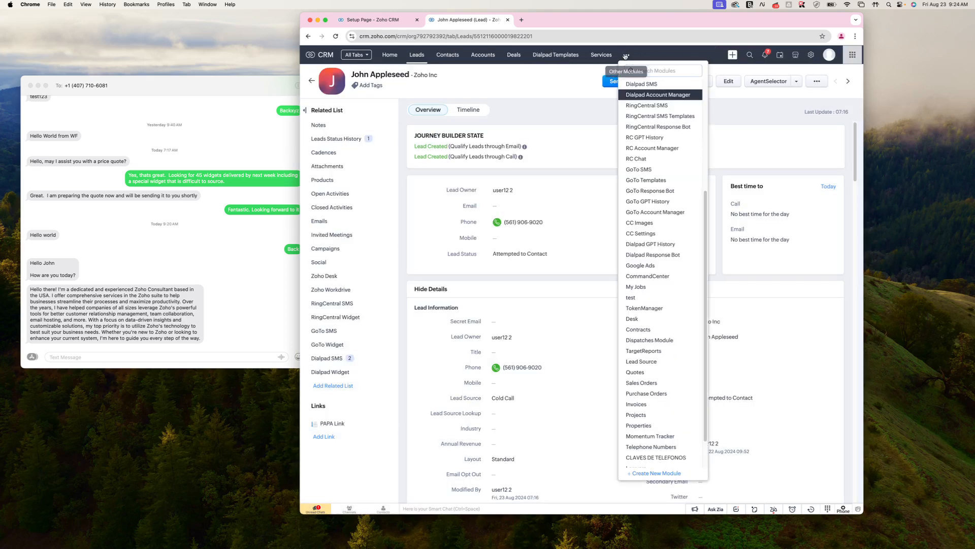
text(dial)
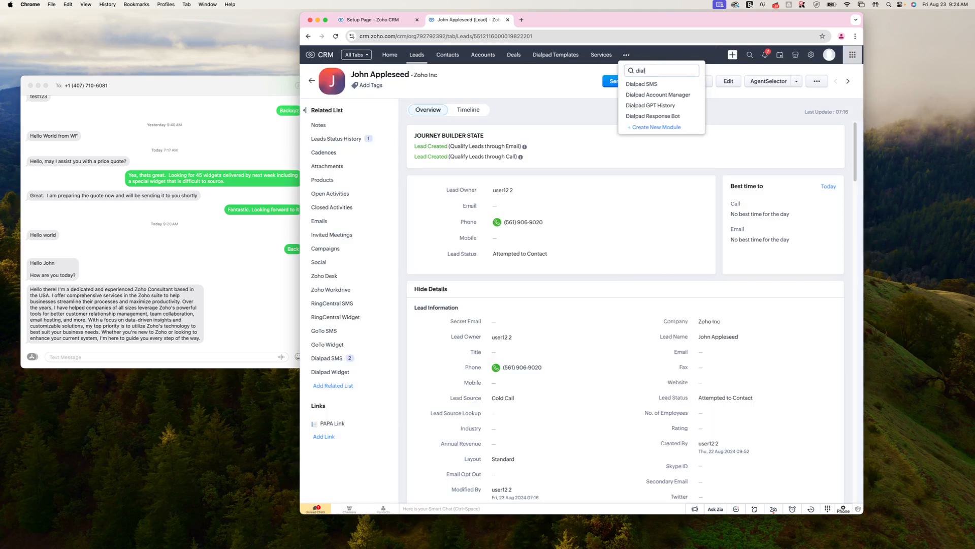
click(650, 106)
drag(612, 25, 599, 26)
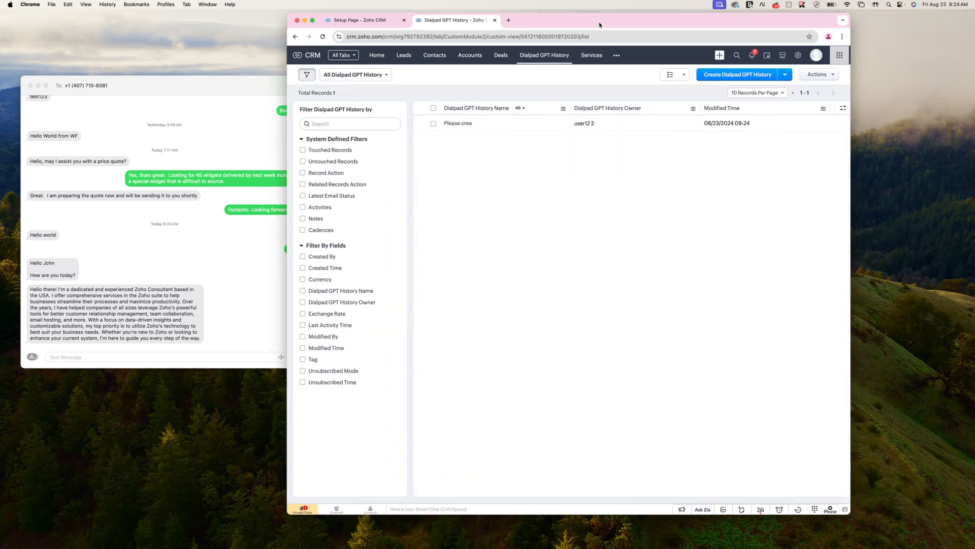
click(465, 124)
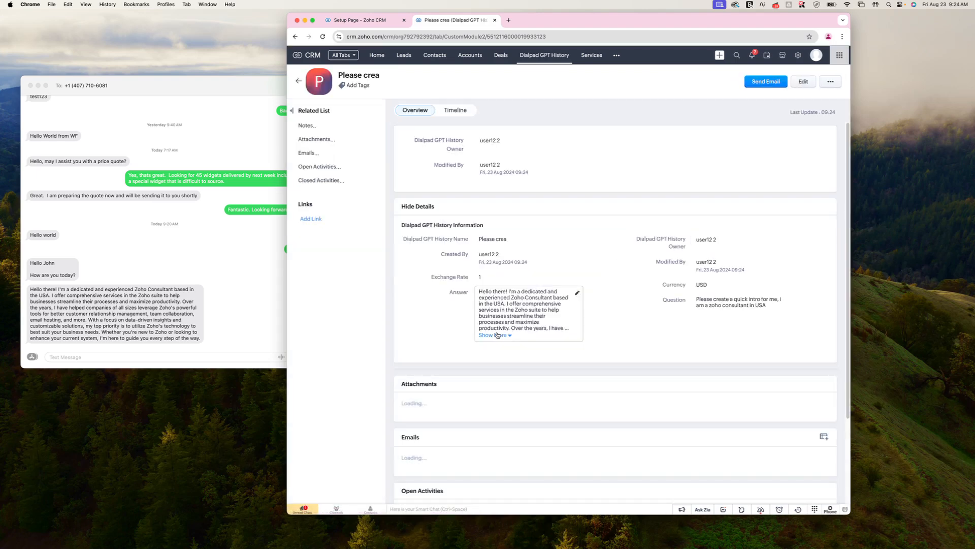
click(618, 56)
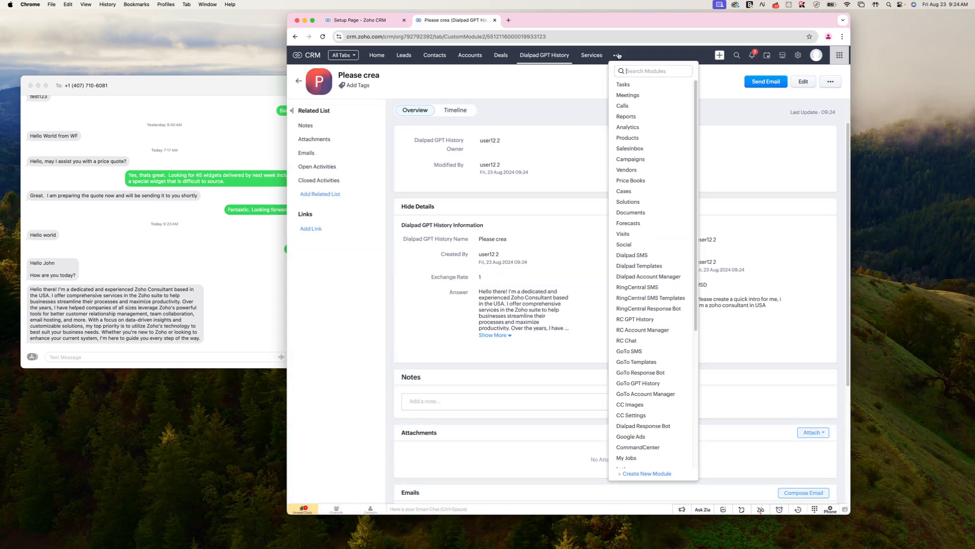
- Open the lead's record from Leads and scroll to its Dialpad SMS related list
click(411, 59)
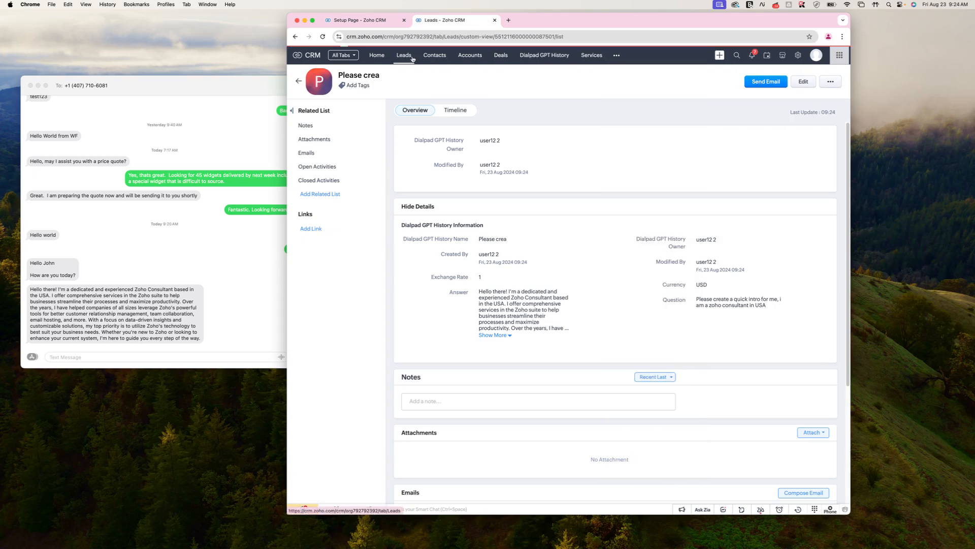
click(568, 123)
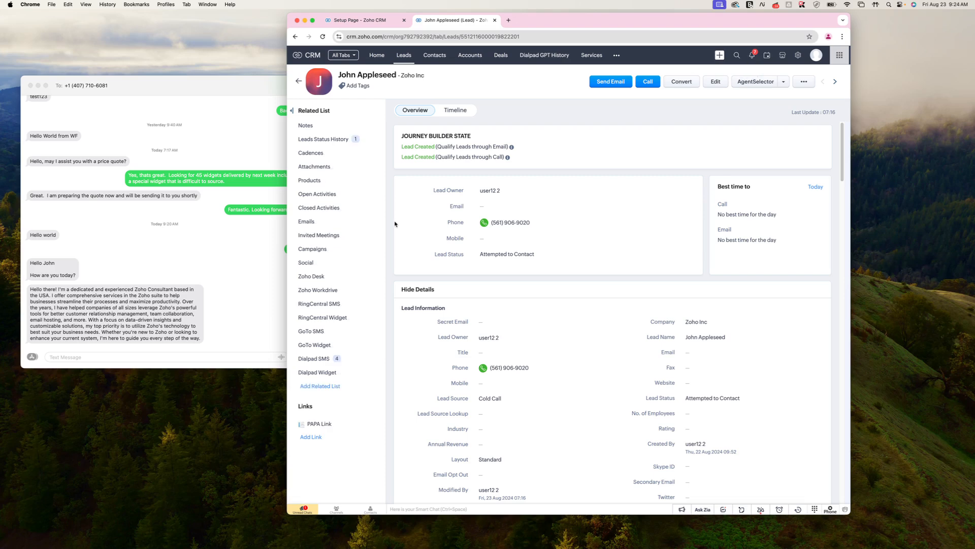
click(313, 359)
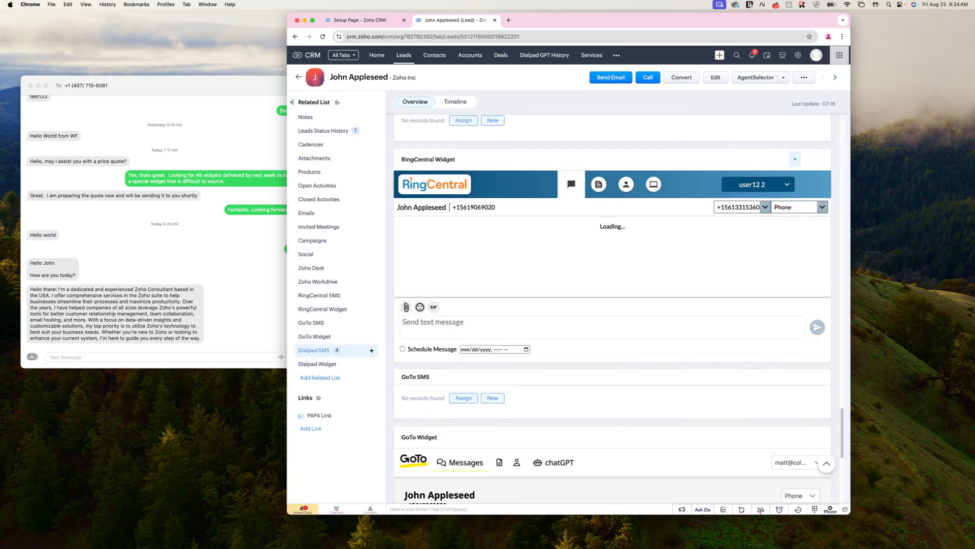
scroll(484, 410, down, 7)
scroll(498, 386, down, 3)
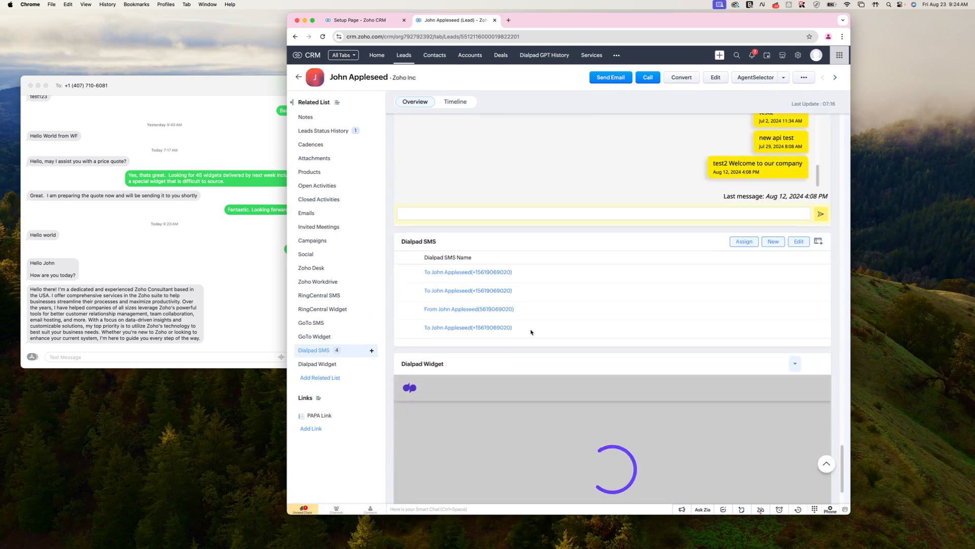
- Show To, Text, Sent, From, Inbound and Leads columns in the Dialpad SMS list
click(818, 242)
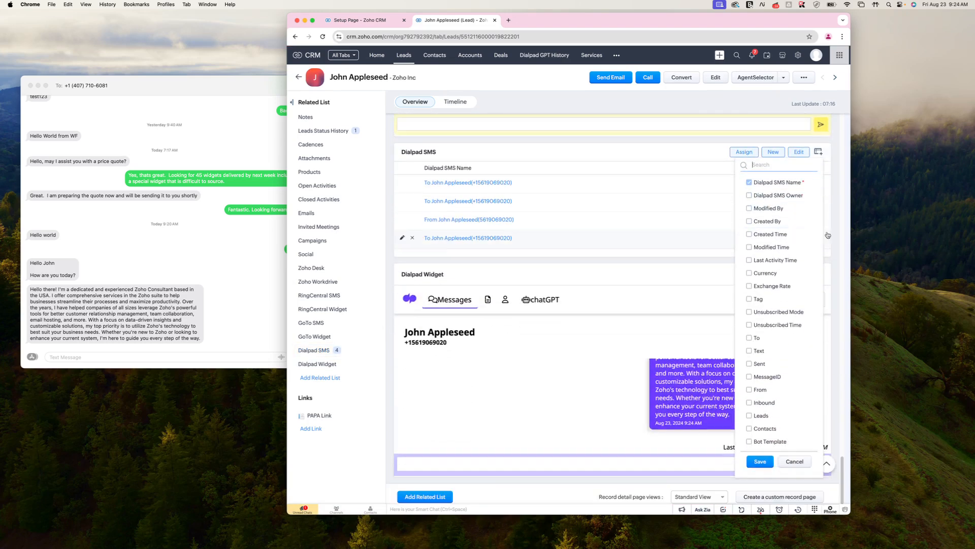
click(749, 346)
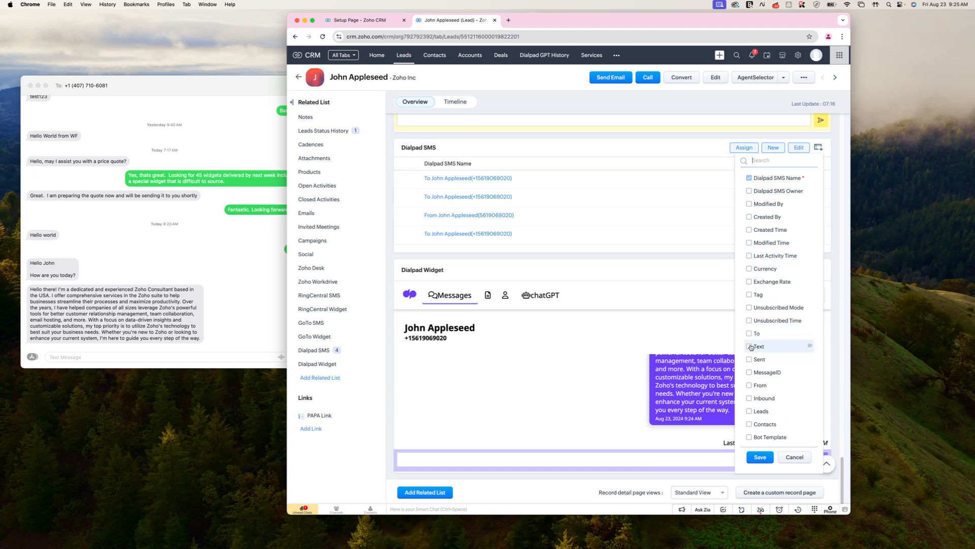
click(749, 334)
click(748, 359)
click(749, 385)
click(749, 398)
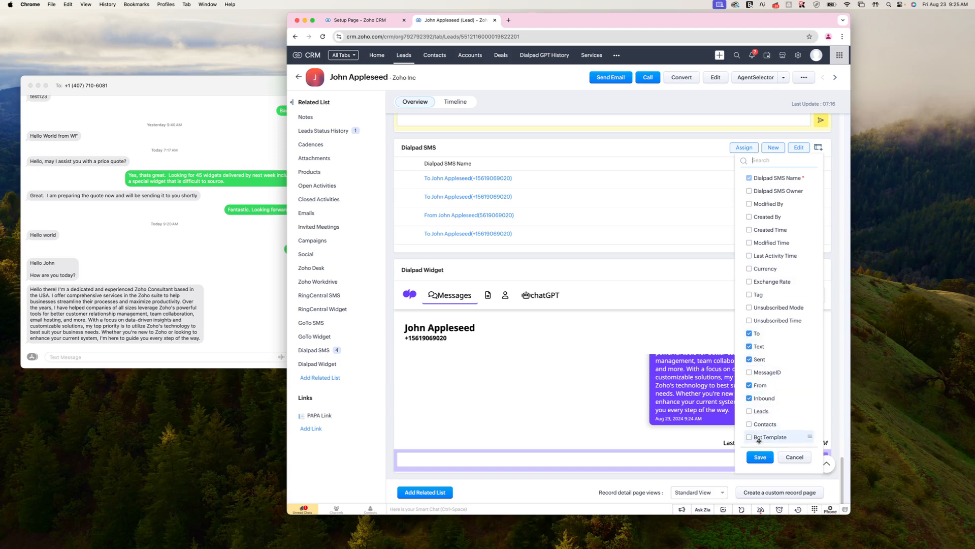
click(749, 410)
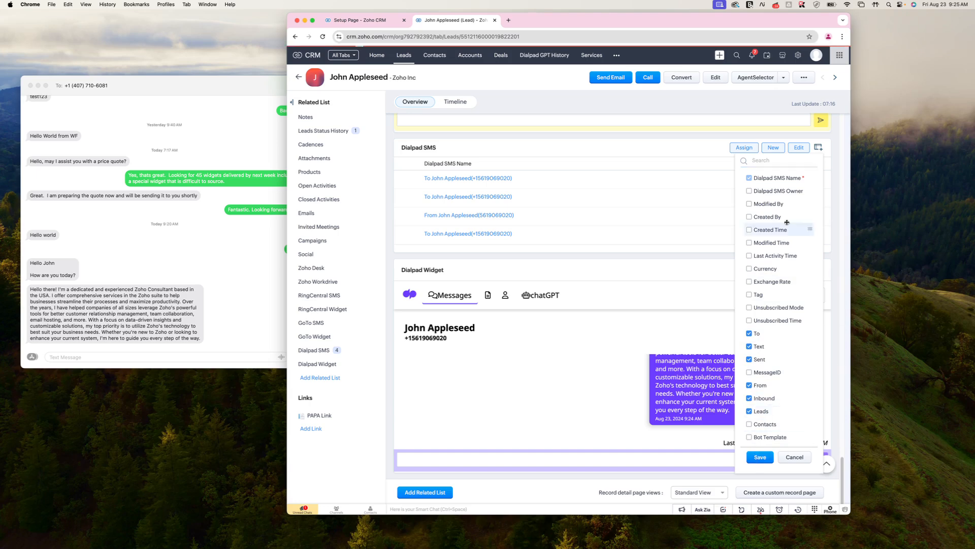
click(759, 456)
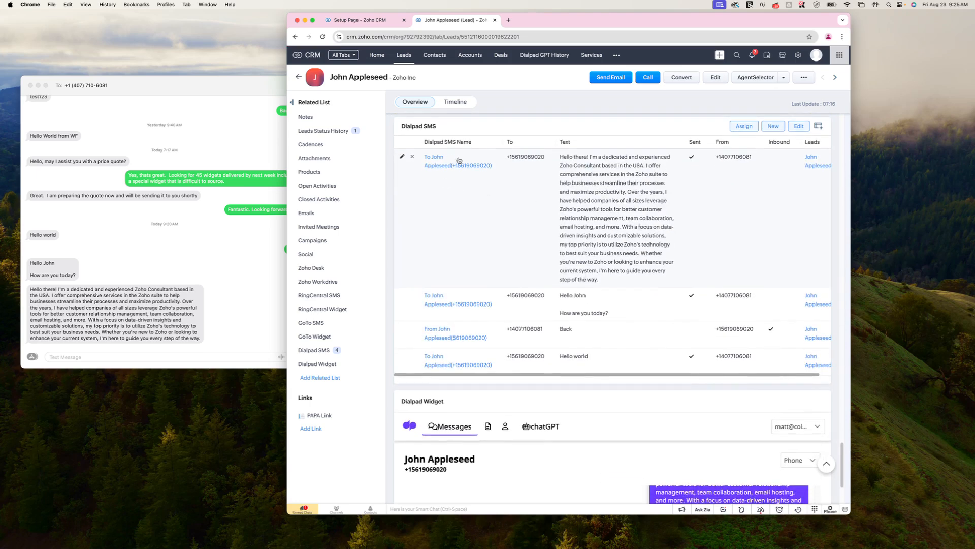
click(615, 55)
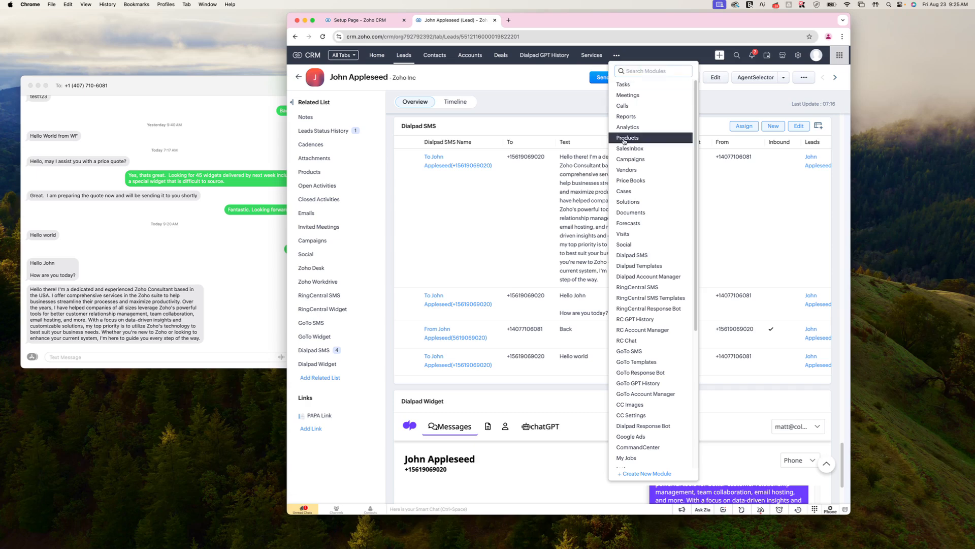
- View the first record in the Dialpad SMS module, then go to Dialpad Response Bot
click(641, 255)
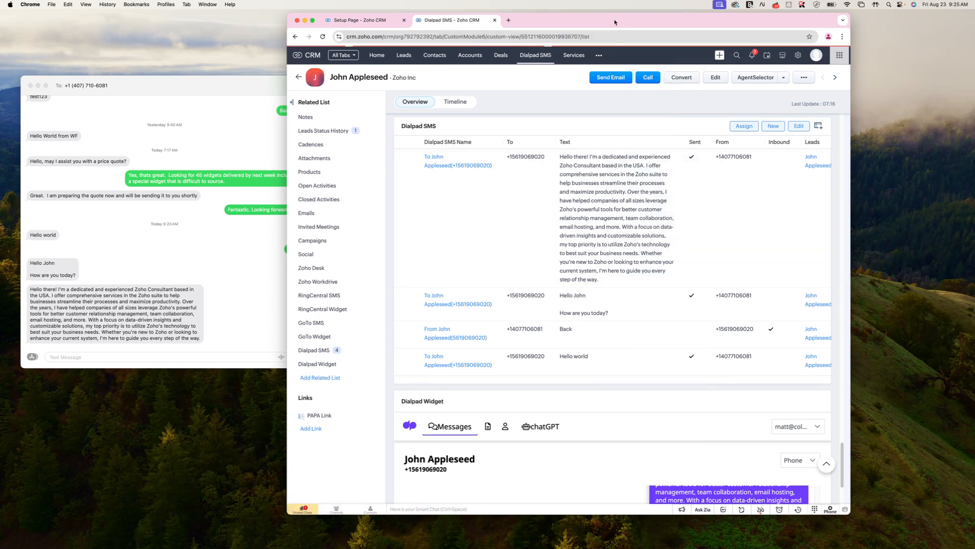
drag(616, 23, 612, 22)
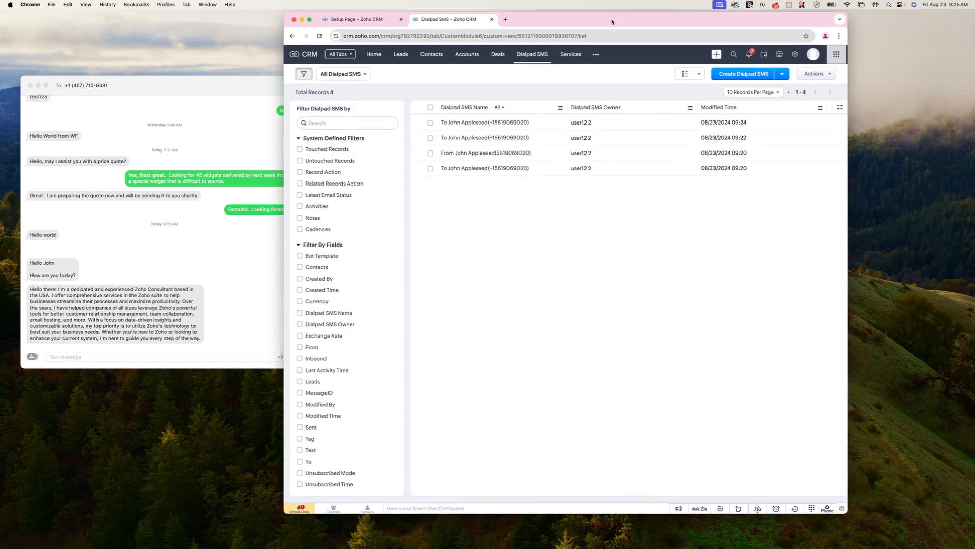
click(499, 123)
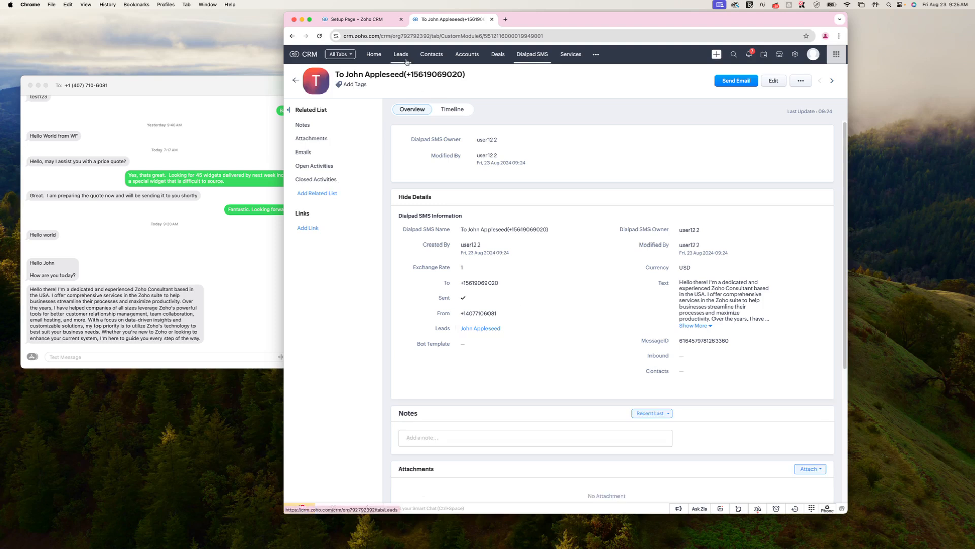
drag(536, 22, 553, 24)
click(481, 40)
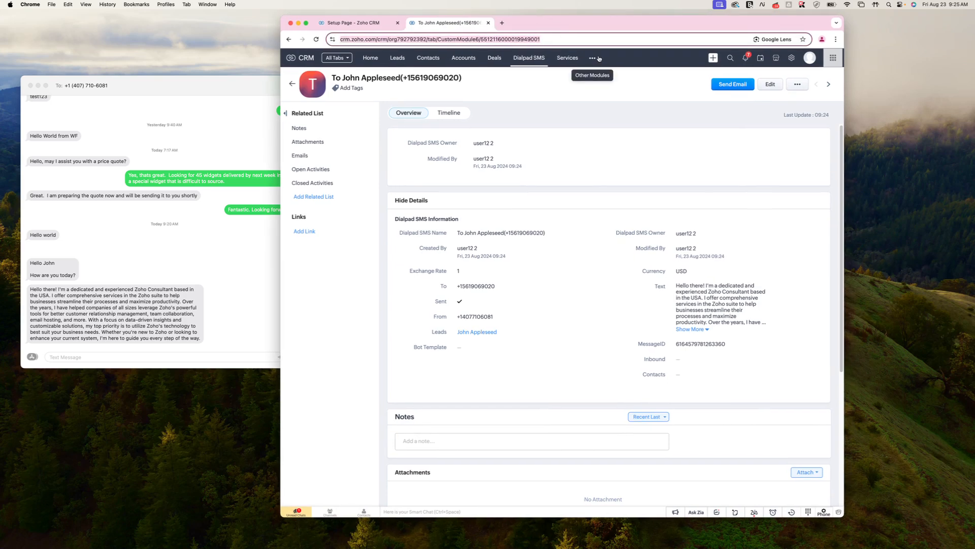
click(592, 57)
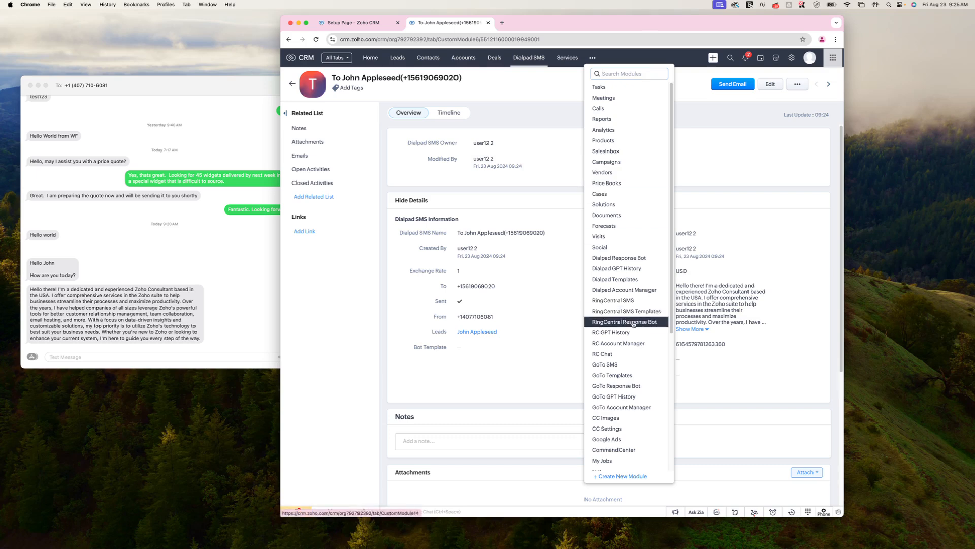
click(629, 259)
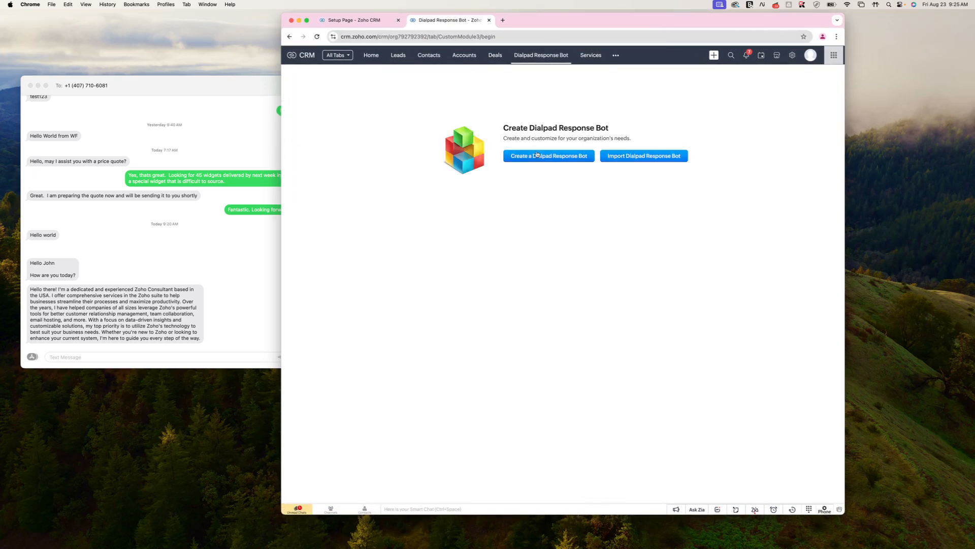
- Open a blank Create Dialpad Response Bot form and review its name and response fields
click(537, 157)
drag(557, 26, 550, 30)
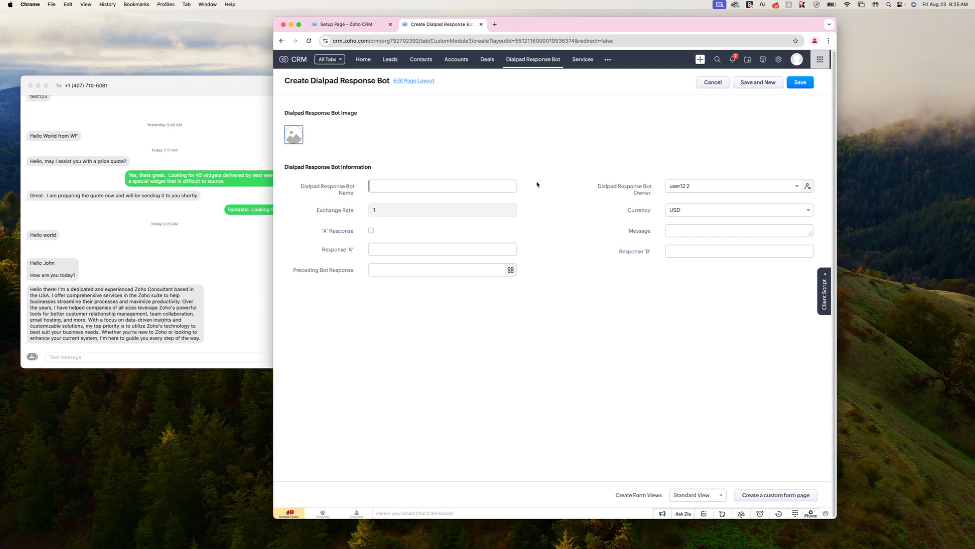
click(512, 183)
click(546, 153)
- From Setup > Workflow Rules, create a Leads workflow rule named Dialpad
click(779, 60)
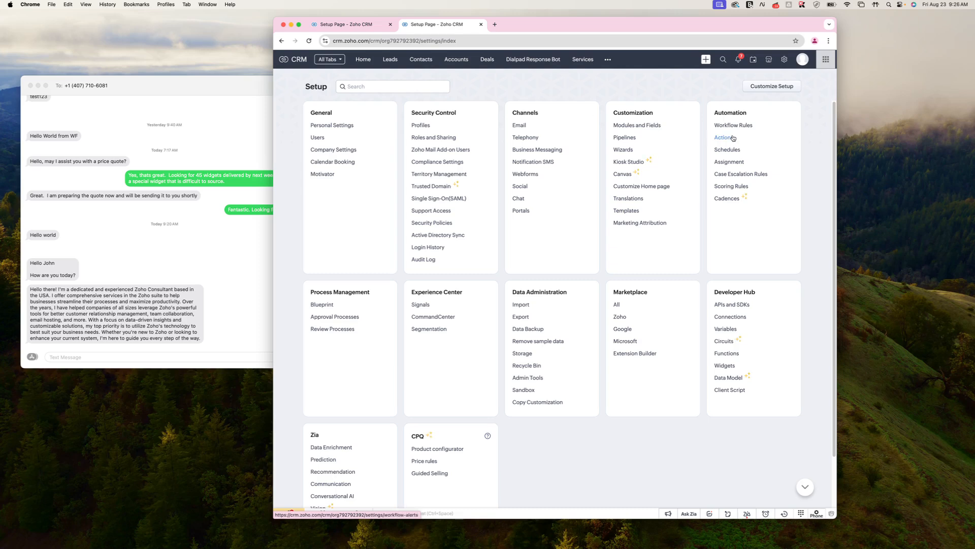
click(735, 126)
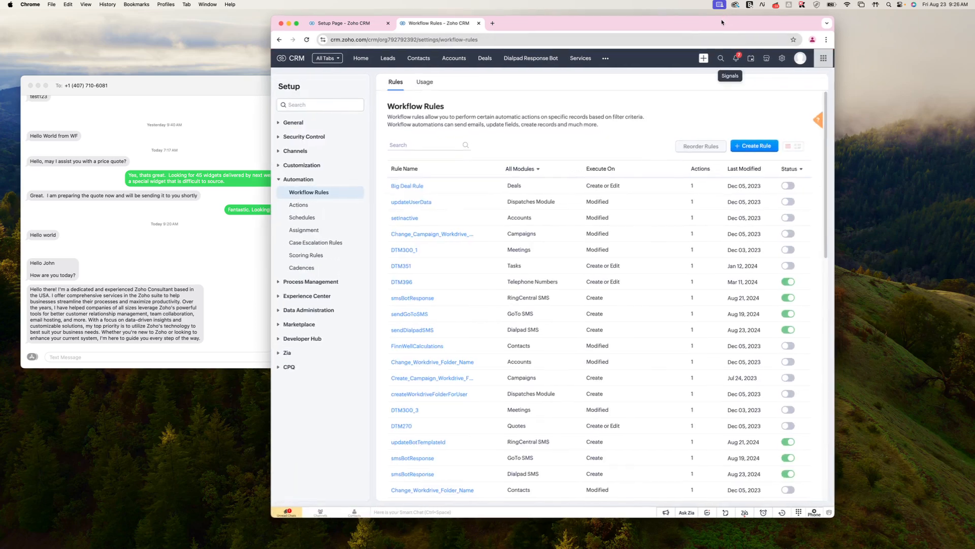
click(755, 146)
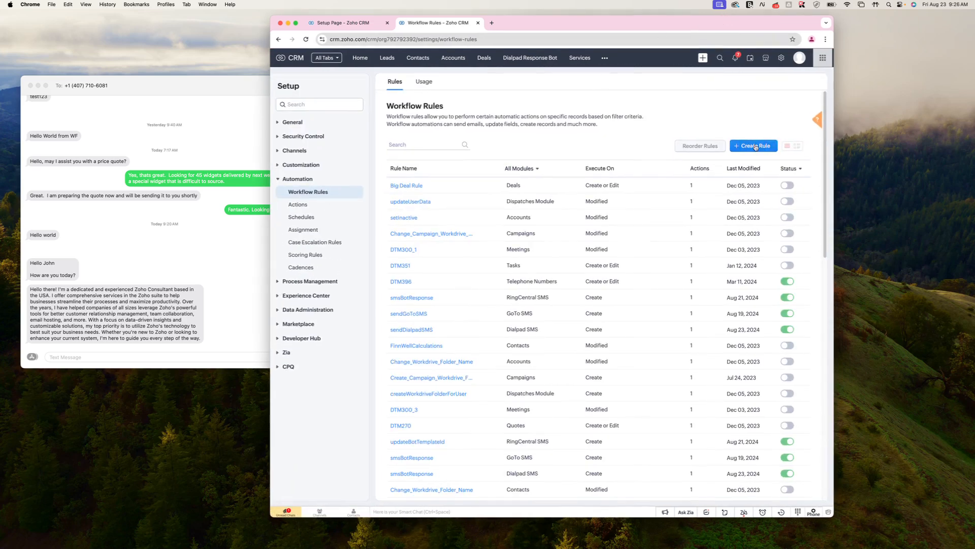
click(531, 123)
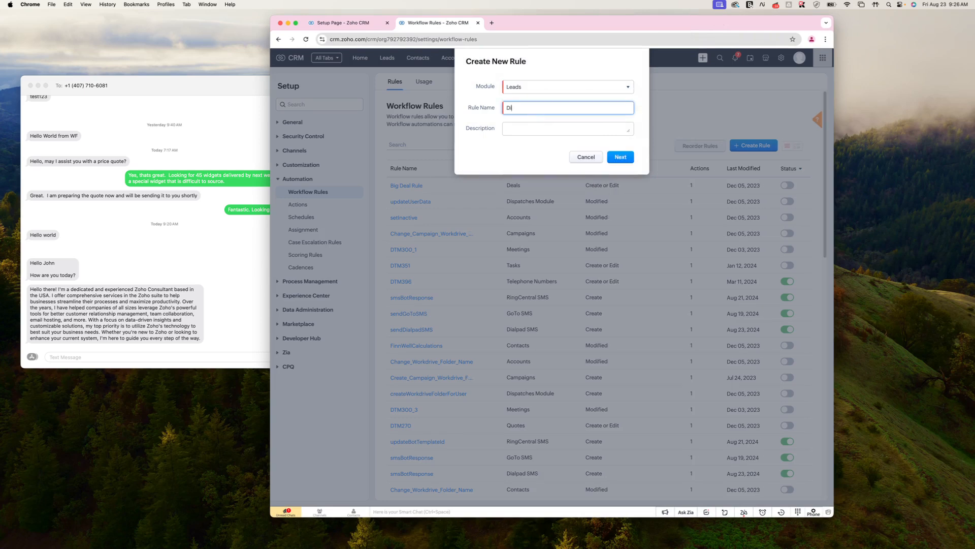
click(616, 157)
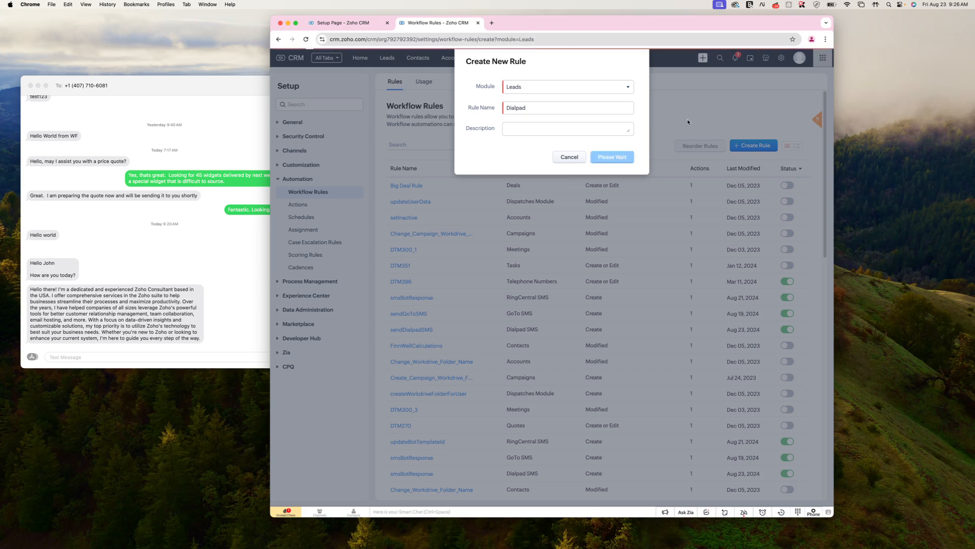
- Trigger the Dialpad rule on lead creation for all leads, adding a Create Record action
click(403, 153)
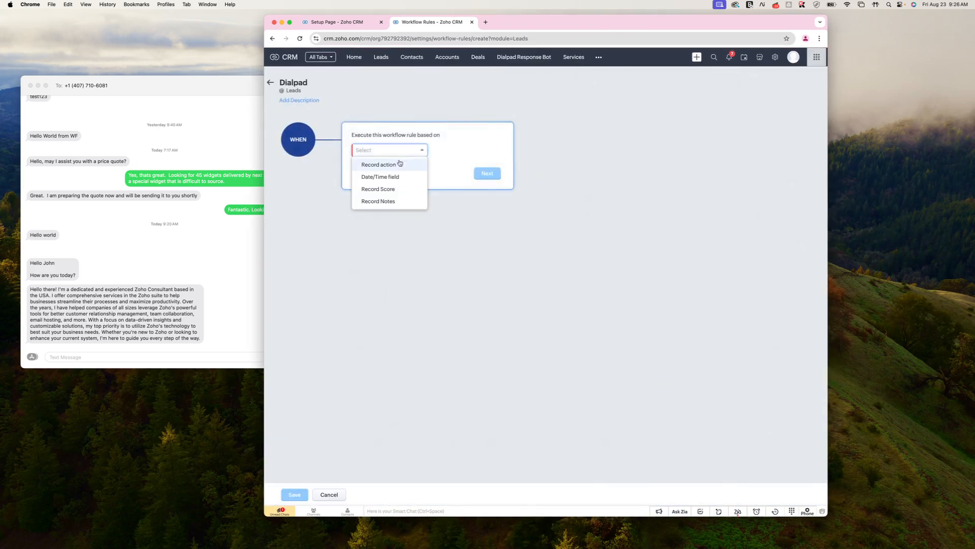
click(392, 164)
click(480, 190)
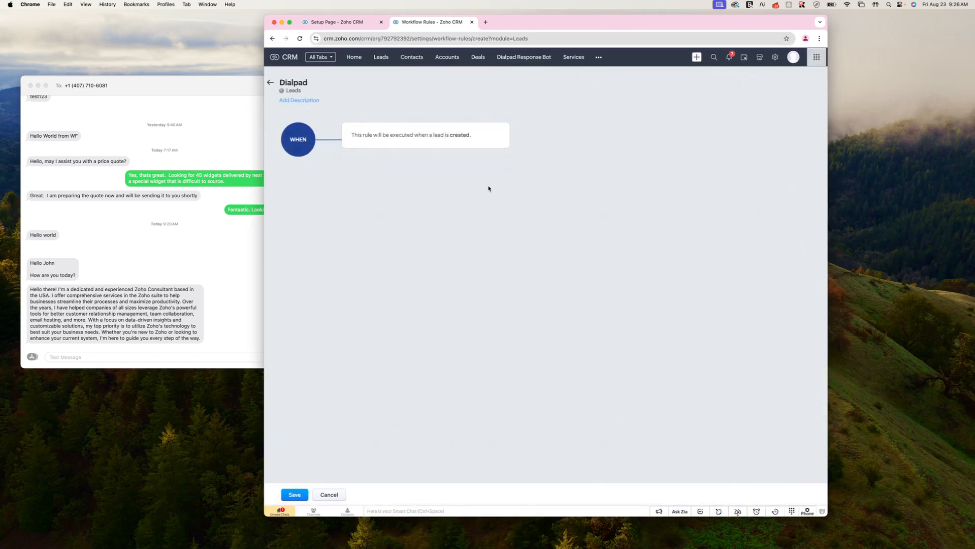
click(458, 209)
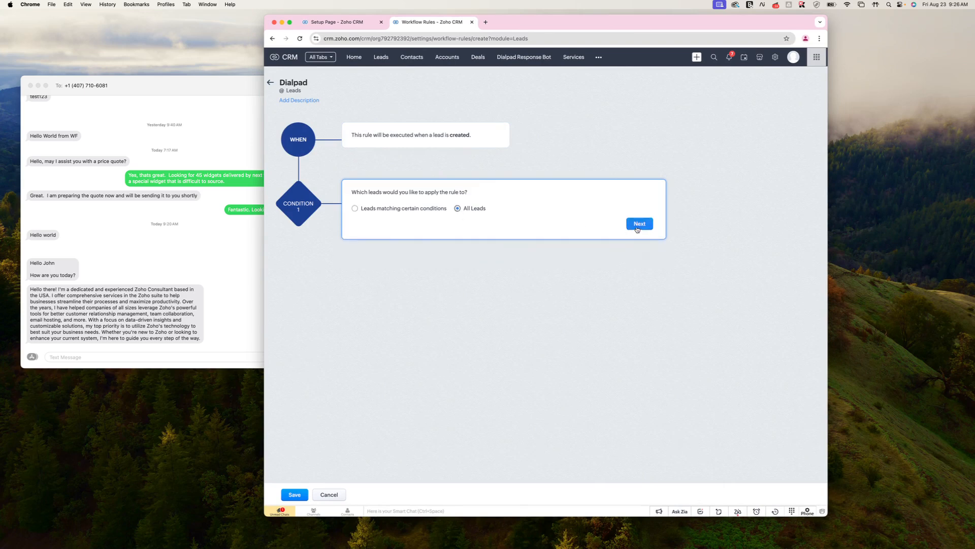
click(639, 223)
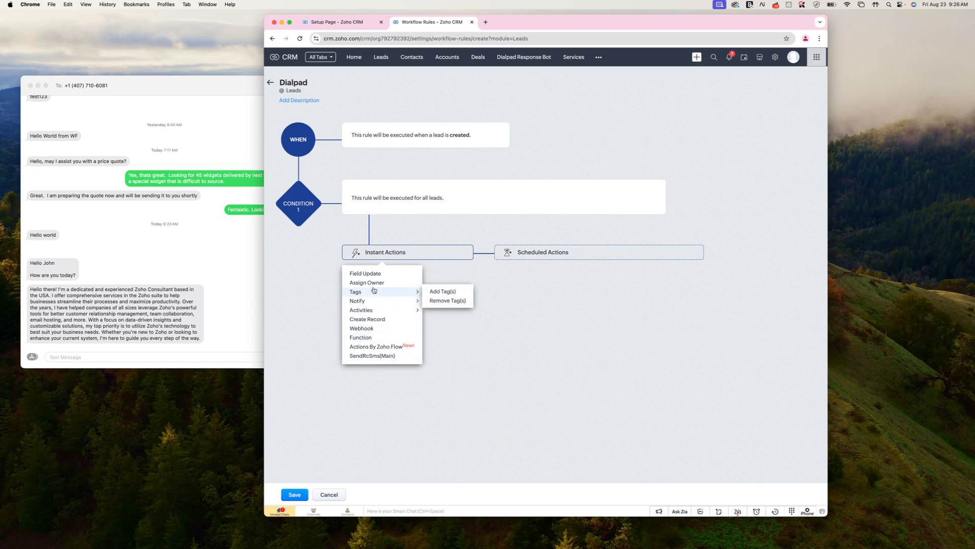
click(370, 319)
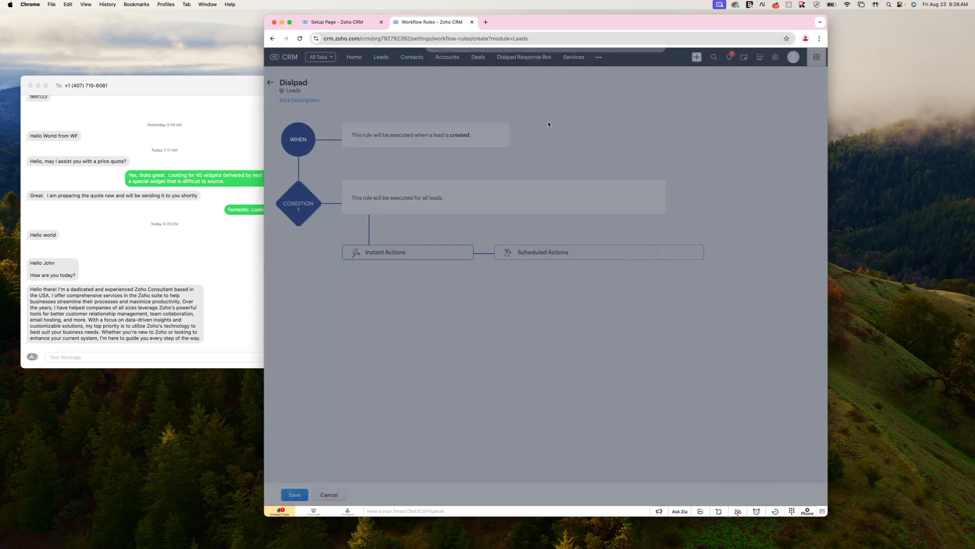
- Make the action create a Dialpad SMS record with To set to the lead's Phone field
click(576, 93)
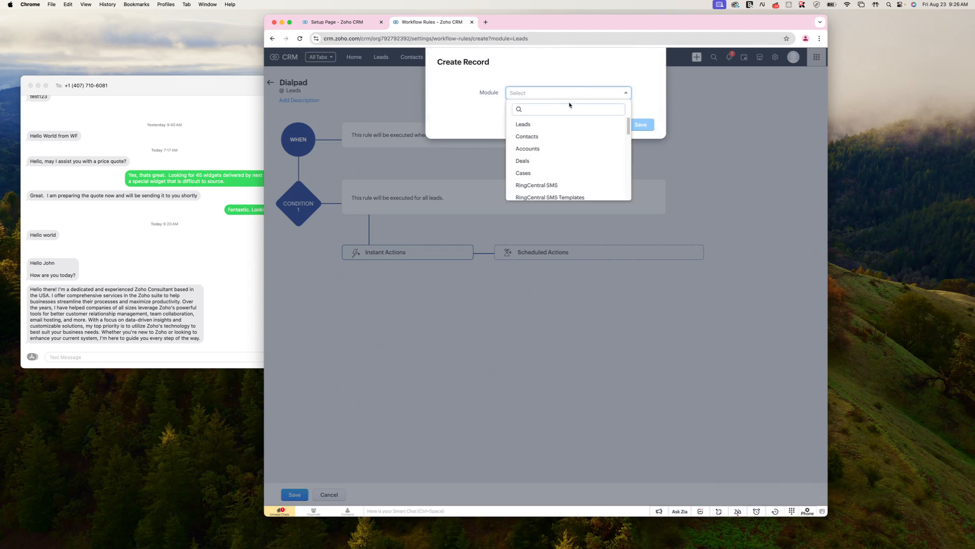
text(dial)
click(561, 147)
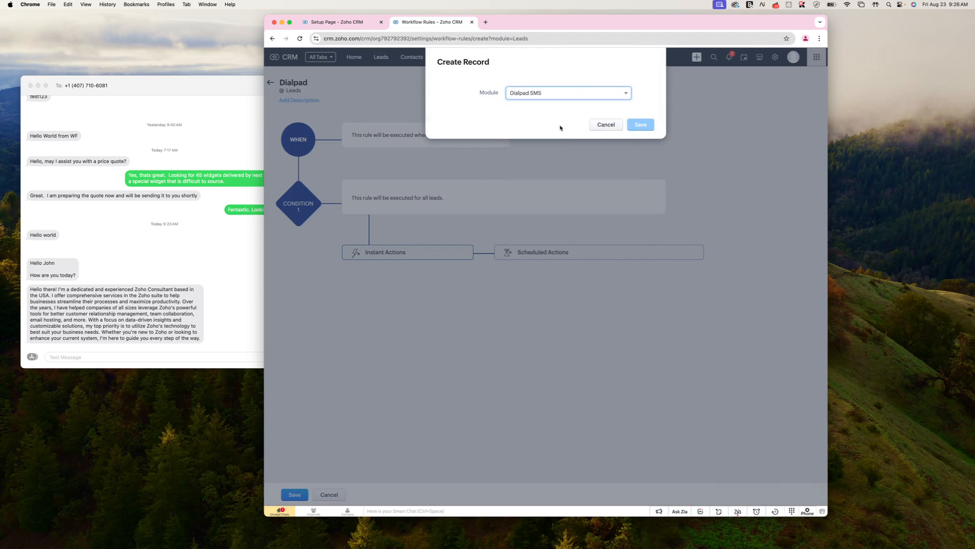
click(518, 136)
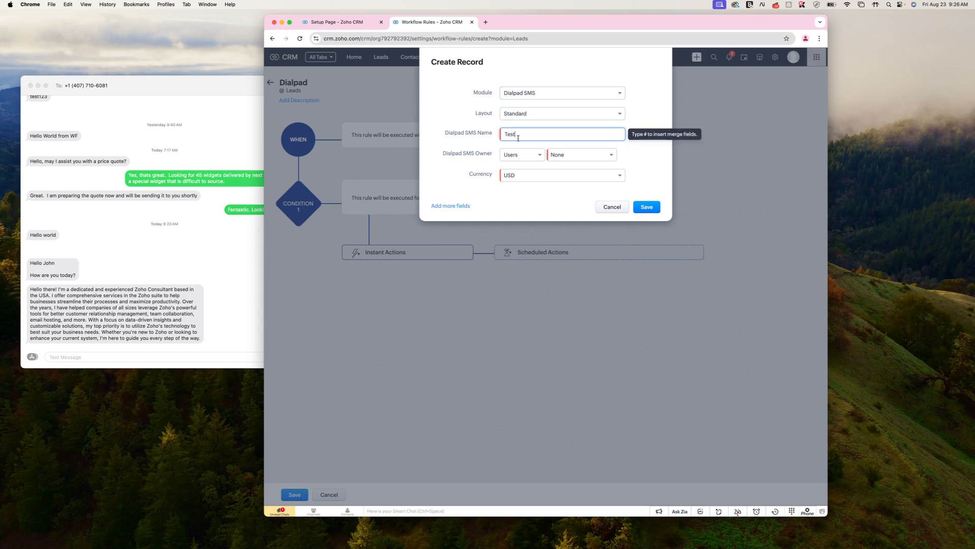
click(454, 206)
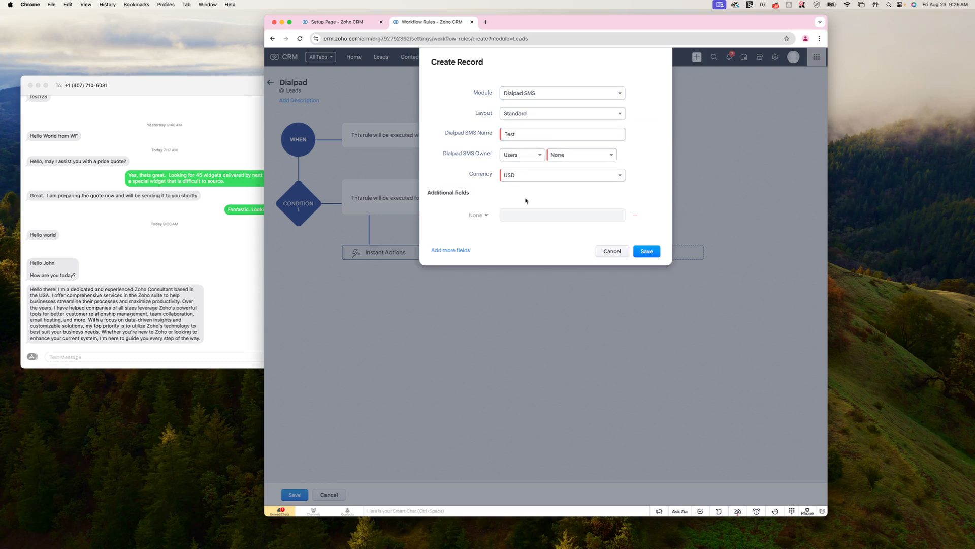
click(487, 215)
click(477, 245)
click(529, 217)
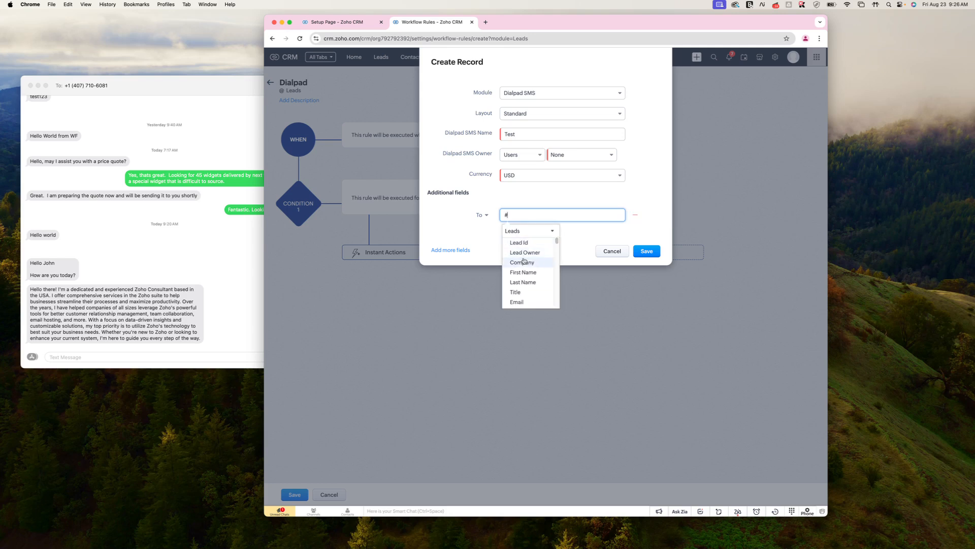
text(phon)
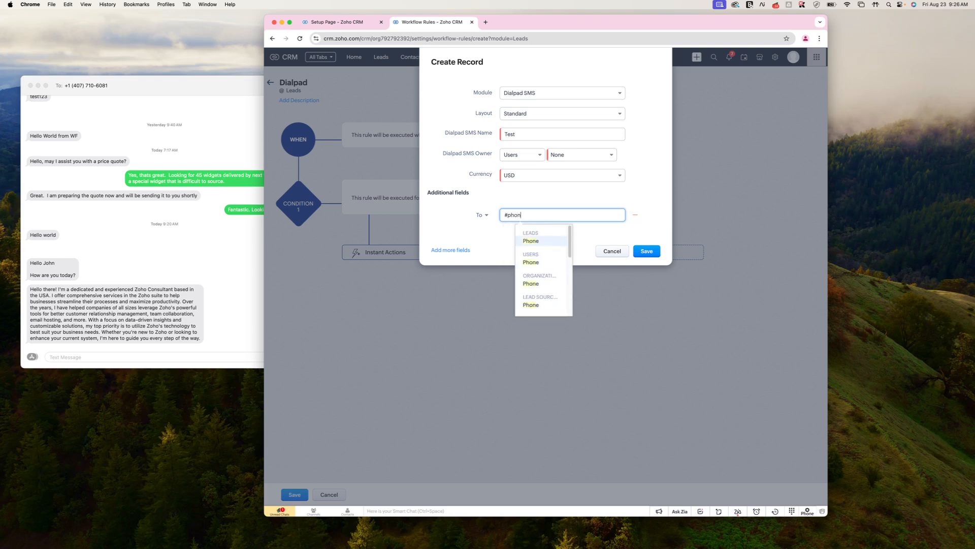
click(538, 243)
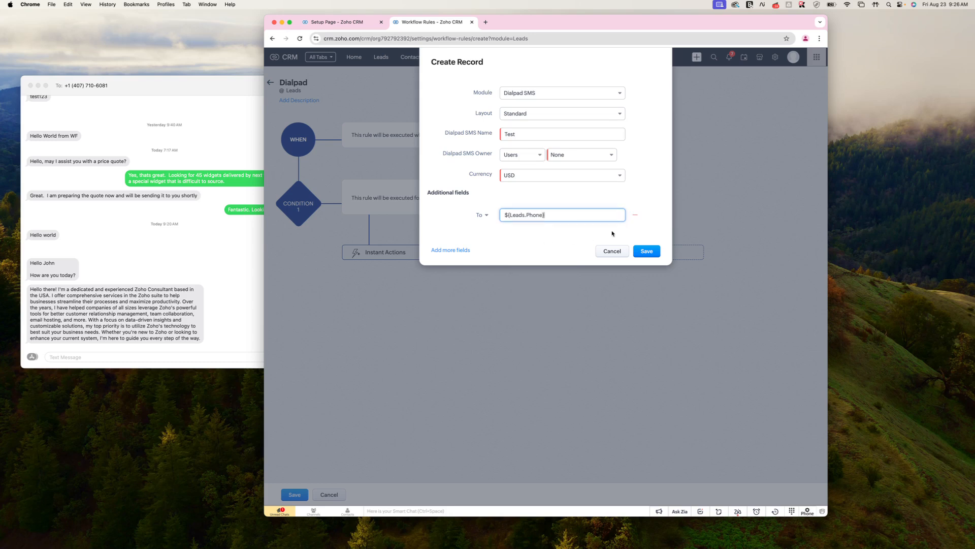
- Add a From field holding the Dialpad sender phone number
click(443, 251)
click(481, 240)
click(488, 300)
click(511, 241)
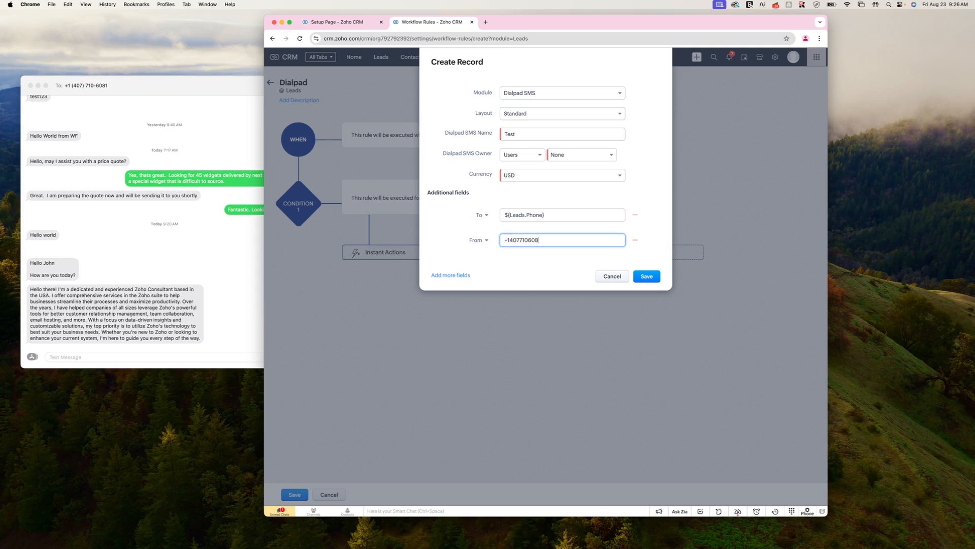
click(478, 240)
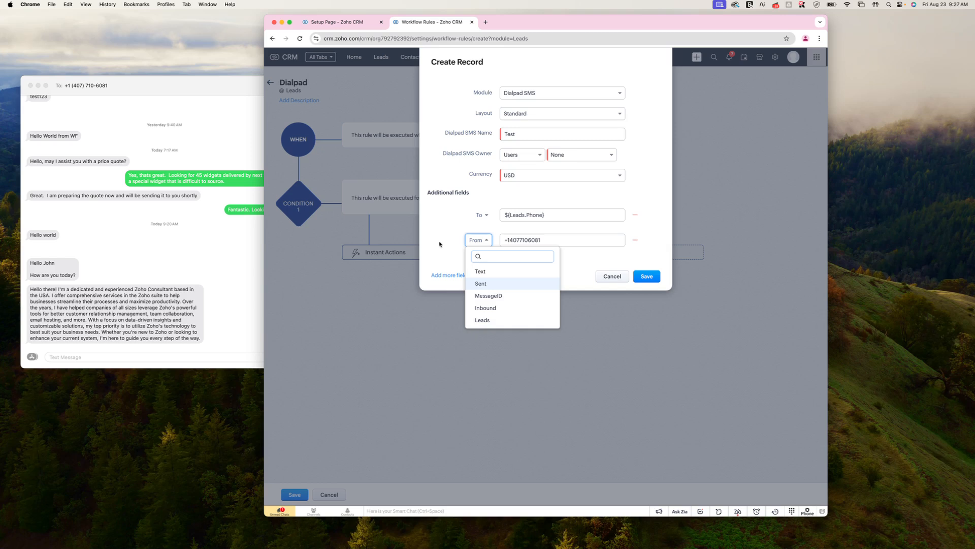
click(565, 240)
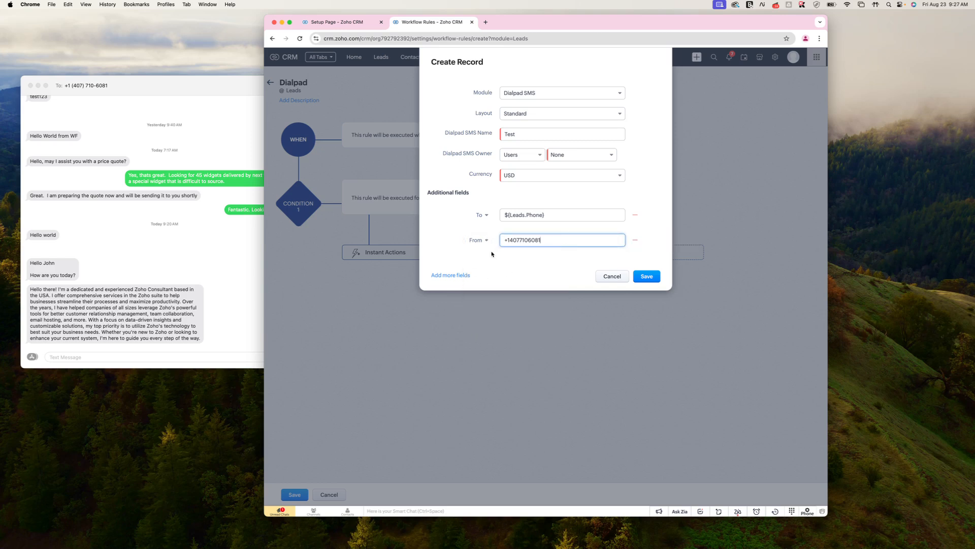
- Set the Dialpad SMS Owner to a CRM user and save the create-record action
click(644, 276)
click(581, 155)
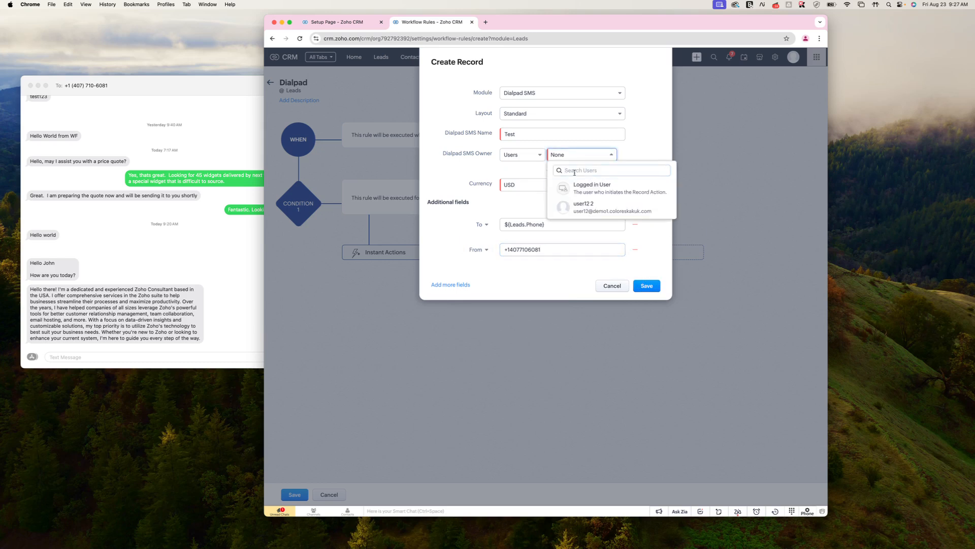
click(589, 192)
click(592, 154)
click(585, 205)
click(650, 285)
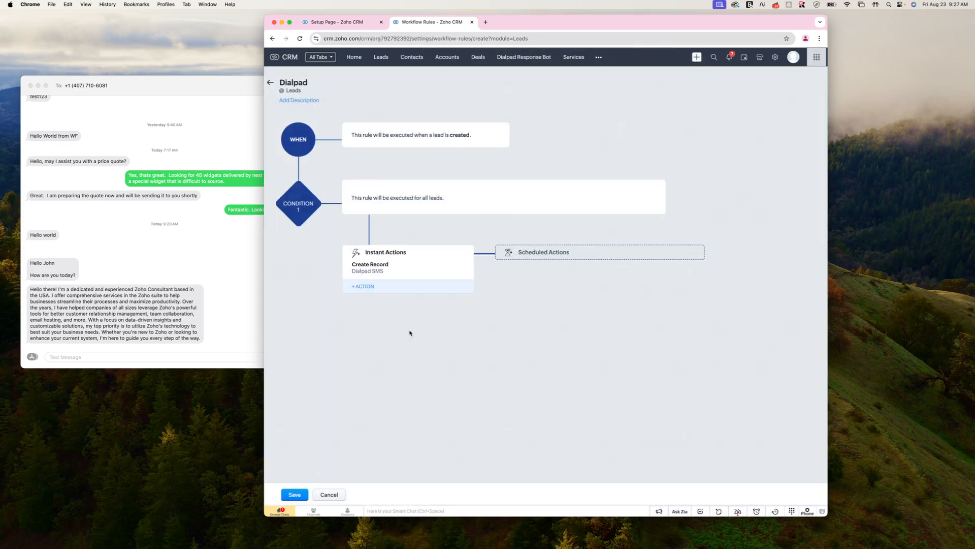
- Save the Dialpad rule, then clone and save an existing lead to trigger it
click(301, 493)
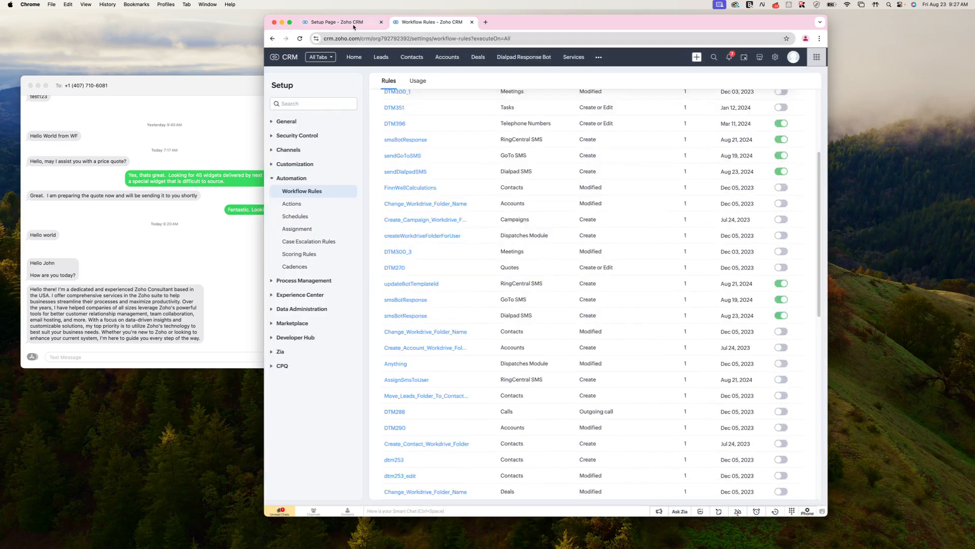
click(381, 57)
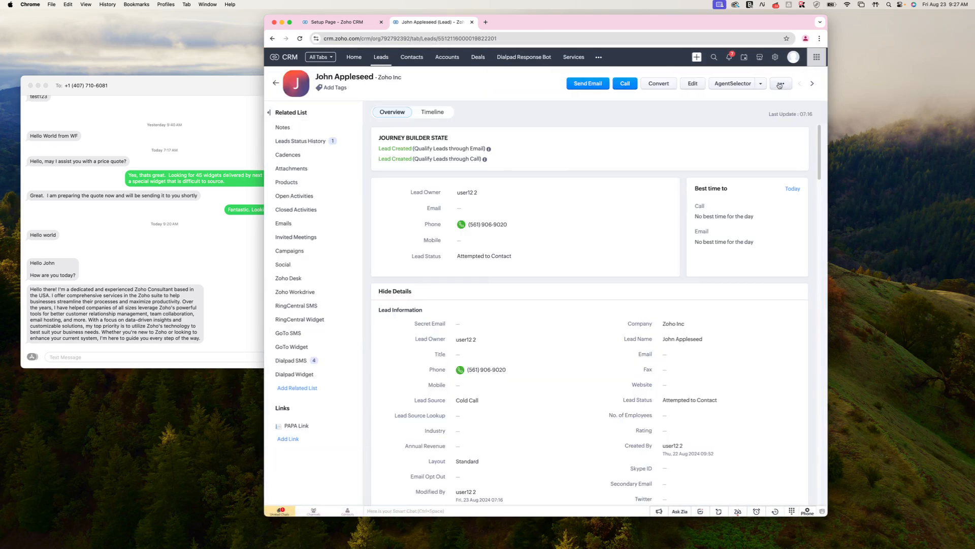
click(778, 84)
click(769, 98)
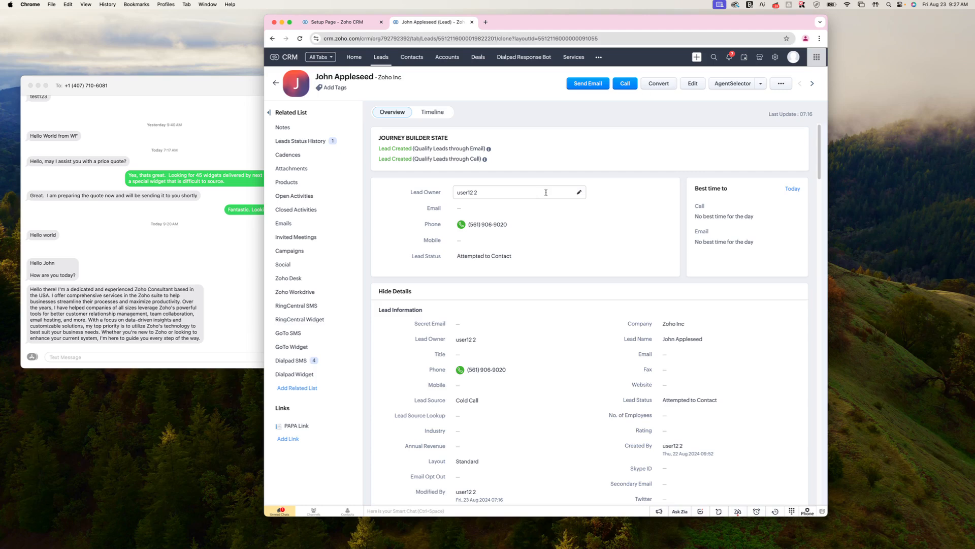
click(790, 79)
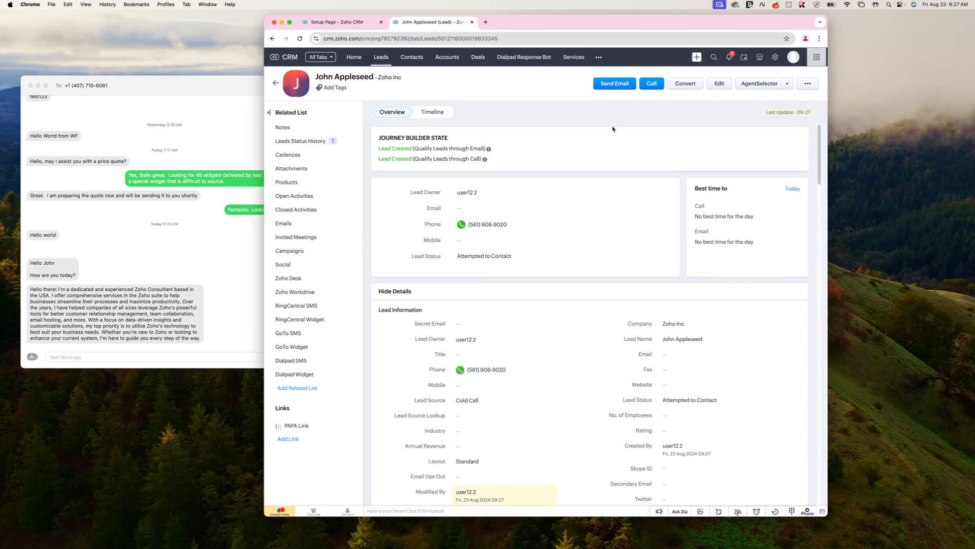
click(598, 57)
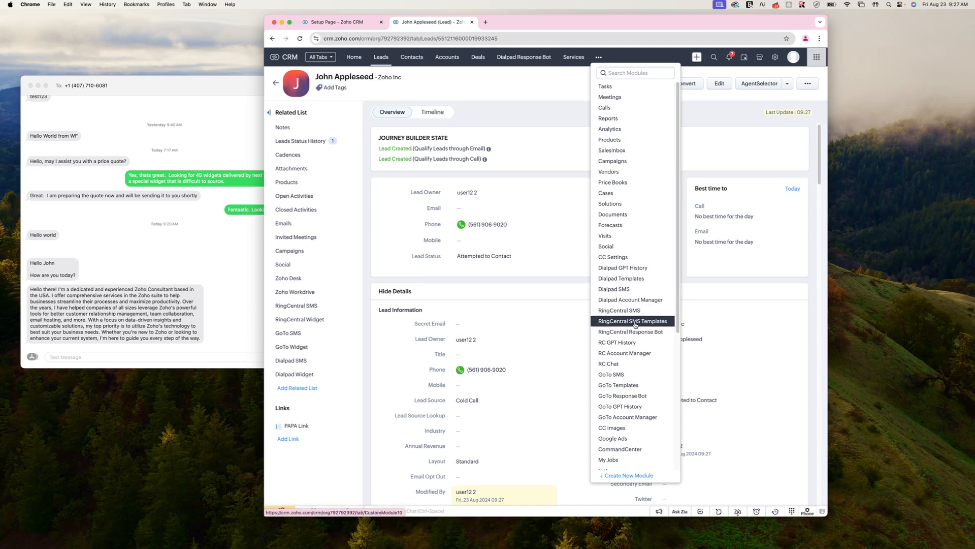
click(776, 58)
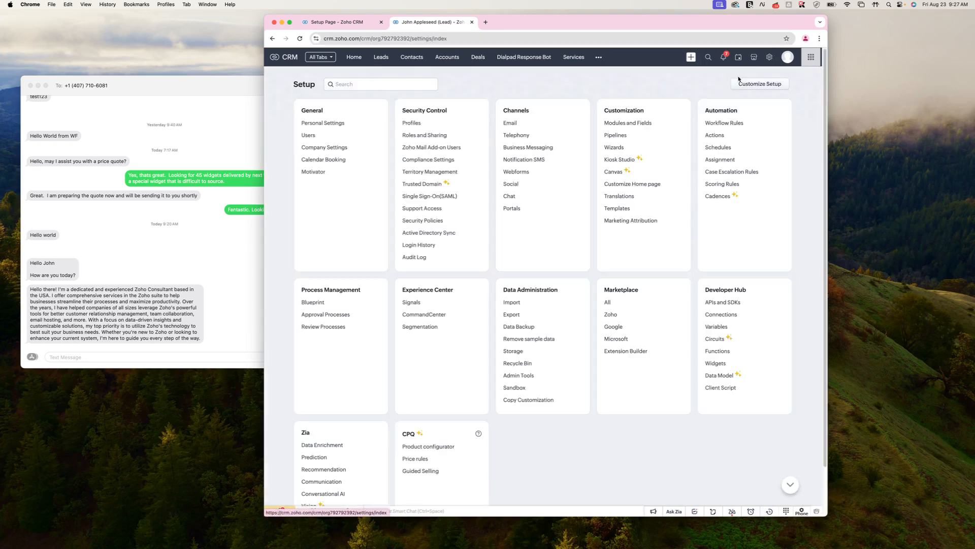
- Filter the workflow rules to the Leads module and open the Dialpad rule
click(722, 123)
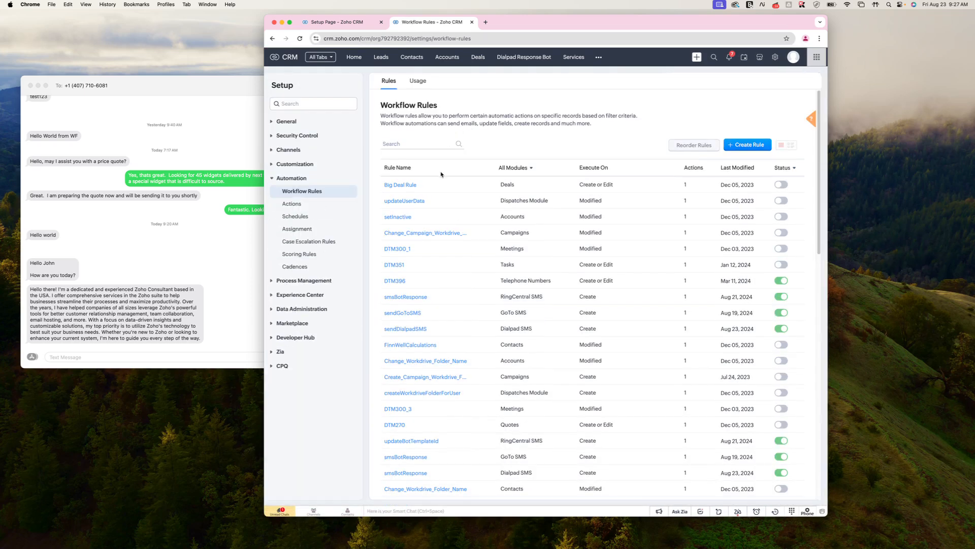
click(509, 170)
text(dial)
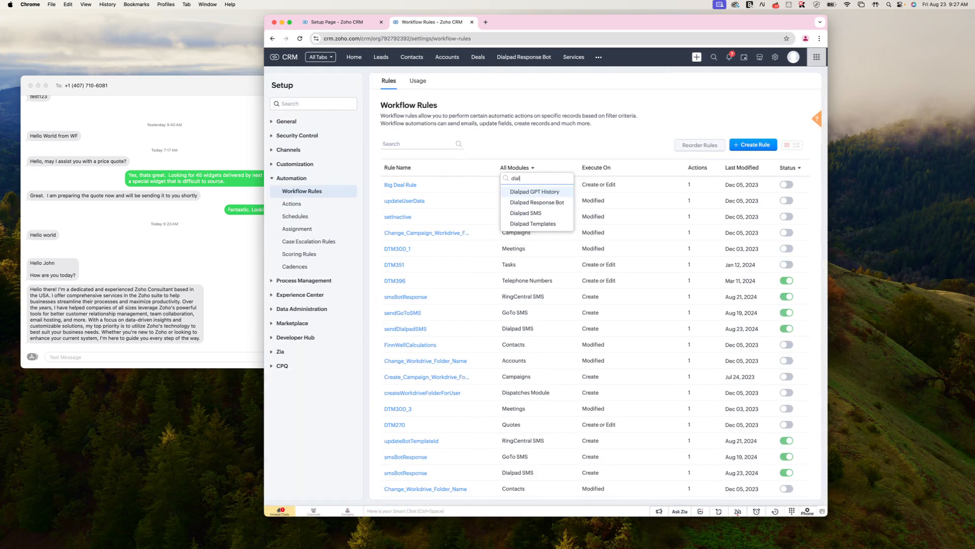
click(529, 214)
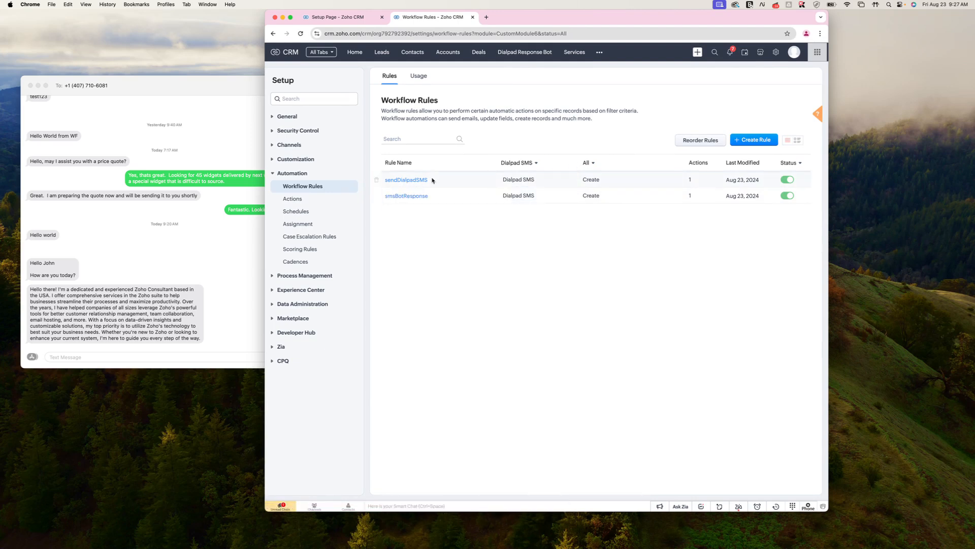
click(519, 162)
click(519, 188)
click(397, 420)
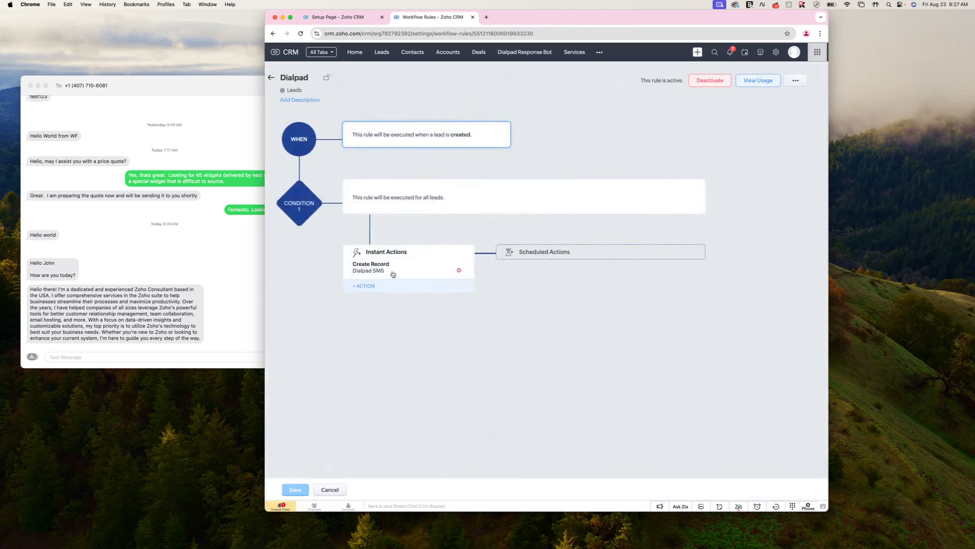
- Add a Text field reading 'Testing Text' to the SMS create-record action, save the rule, and return to Leads
click(378, 273)
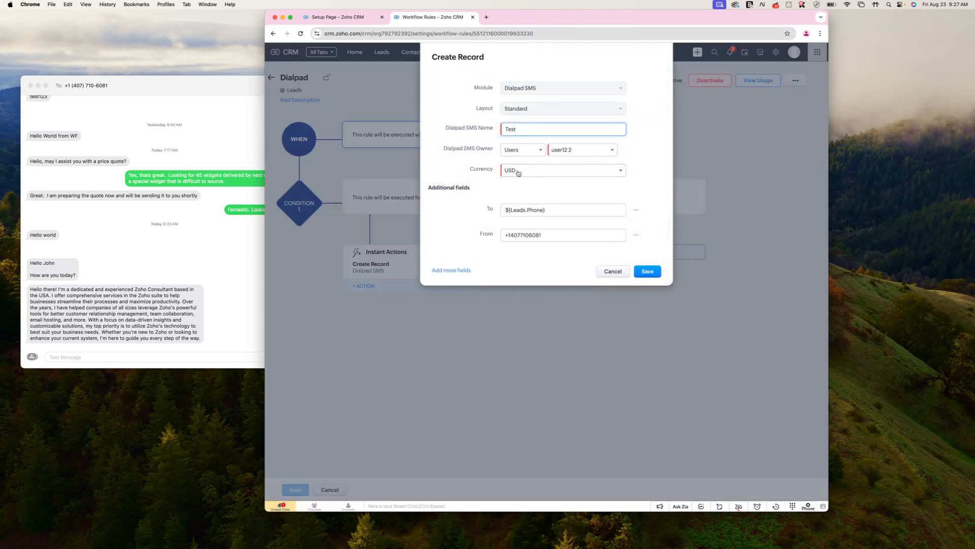
click(451, 270)
click(480, 260)
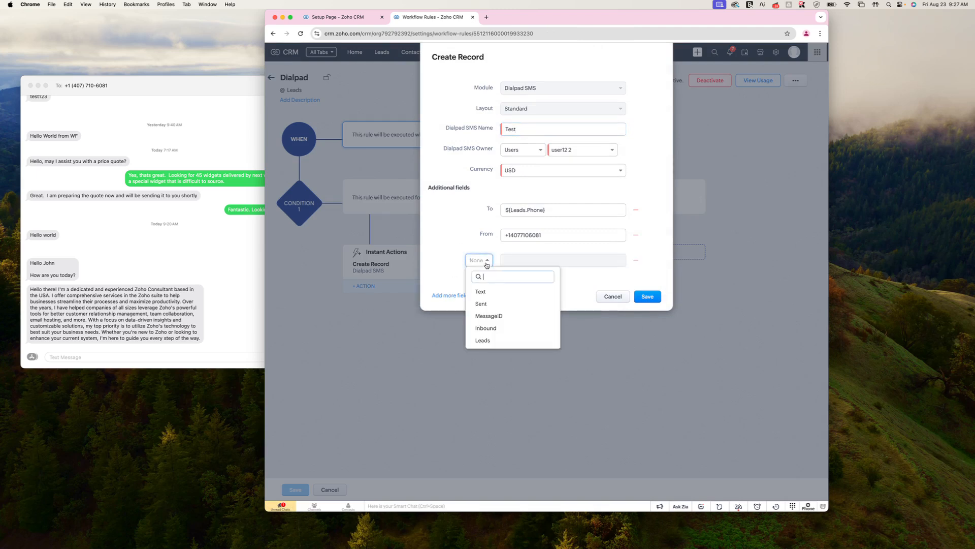
click(490, 292)
click(524, 260)
text(Testing Text)
click(647, 307)
click(295, 489)
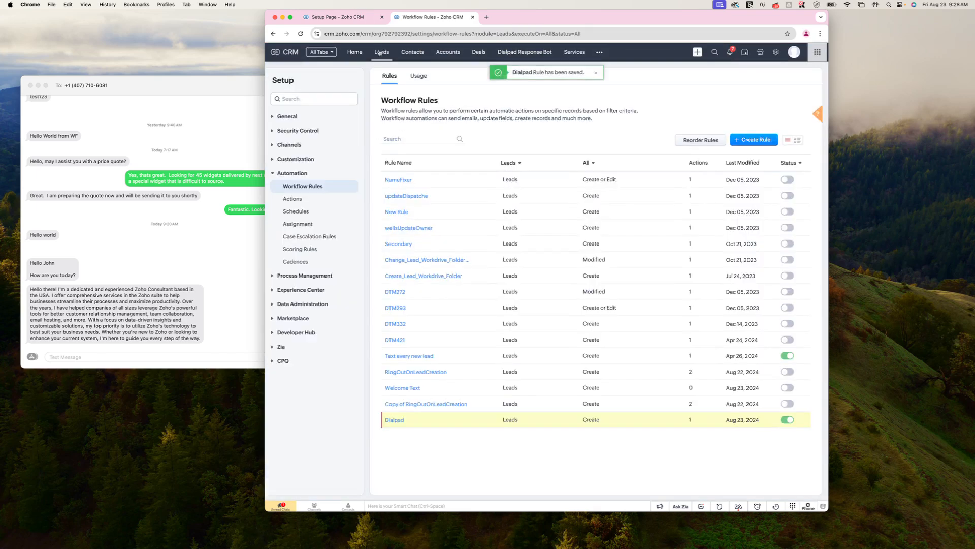
click(381, 52)
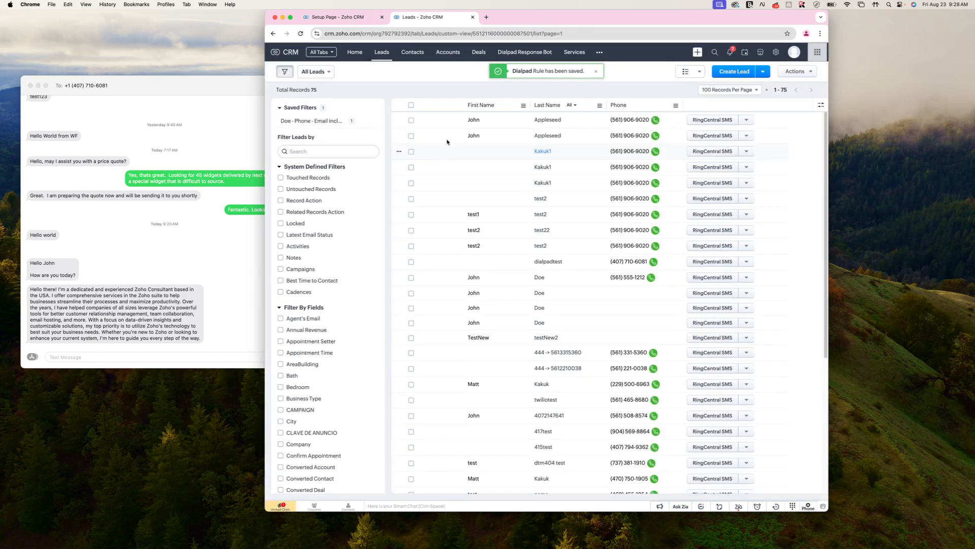
- Clone the first lead and save the copy to trigger the workflow
click(775, 116)
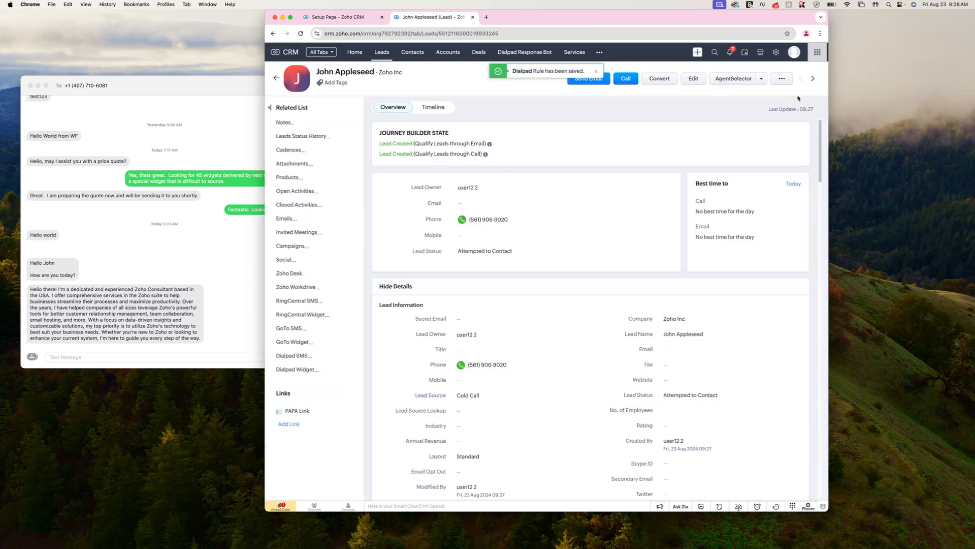
click(782, 79)
click(769, 93)
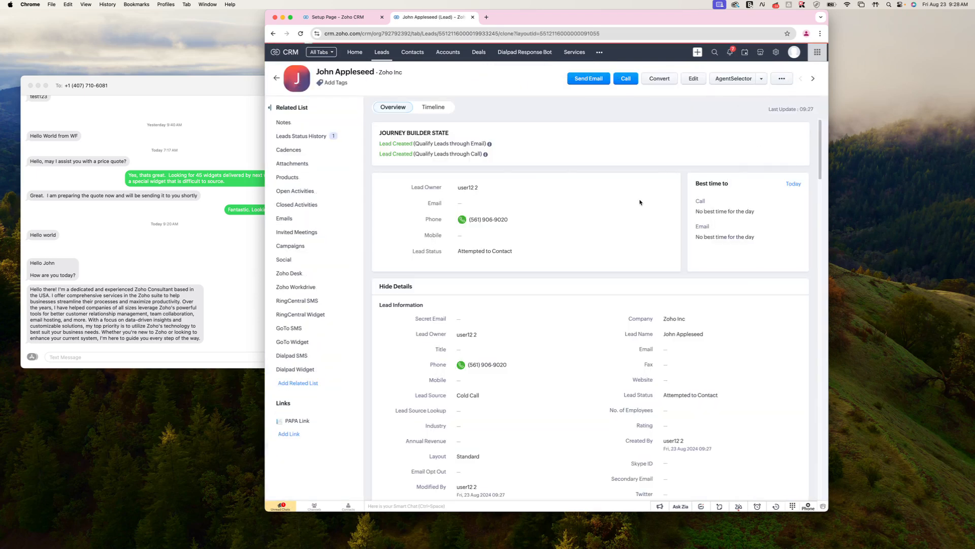
click(792, 75)
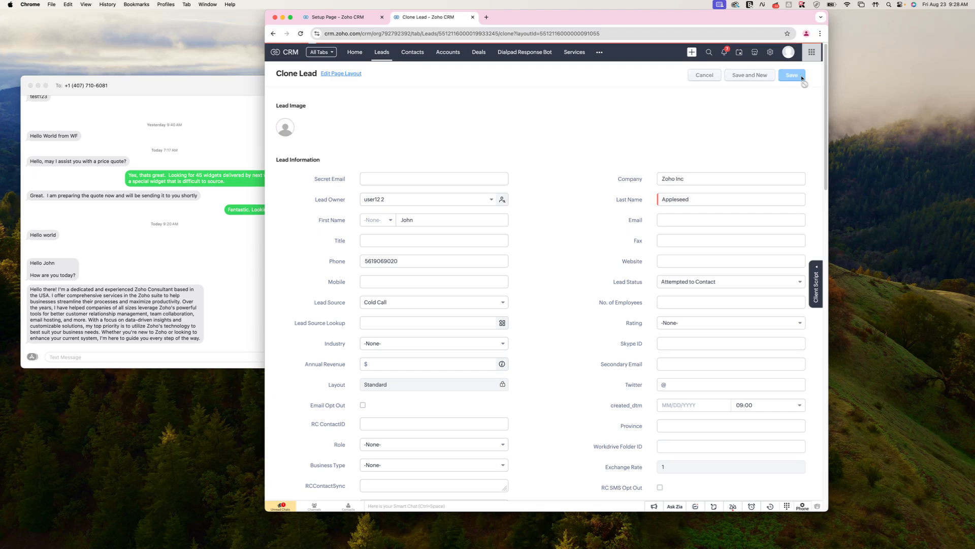
- Confirm the 'Testing Text' SMS arrived in Messages, then return to the CRM lead record
drag(667, 23, 672, 23)
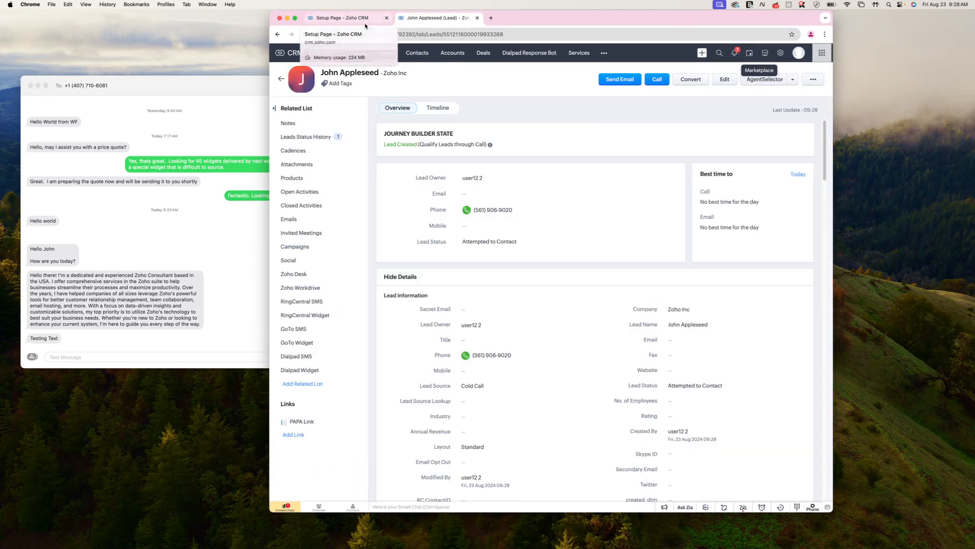
click(41, 339)
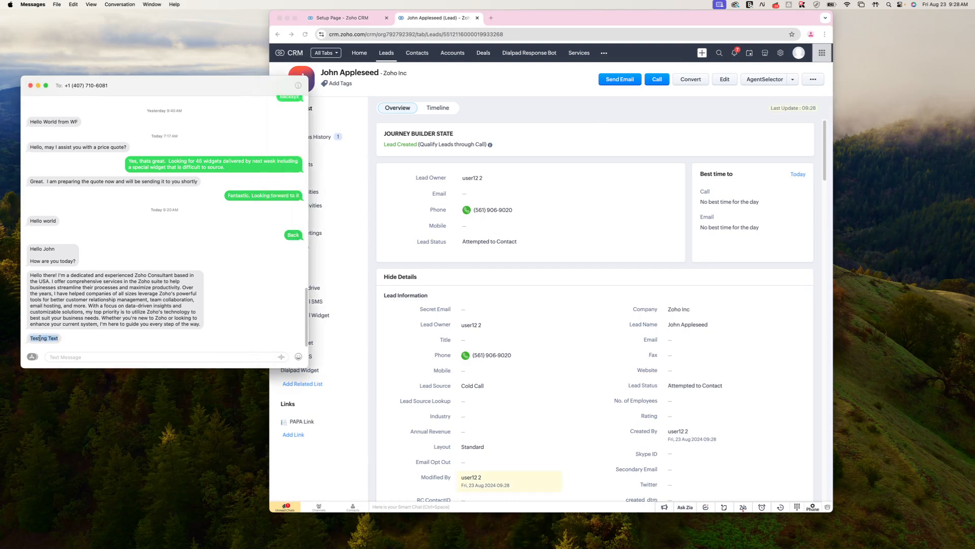
click(546, 88)
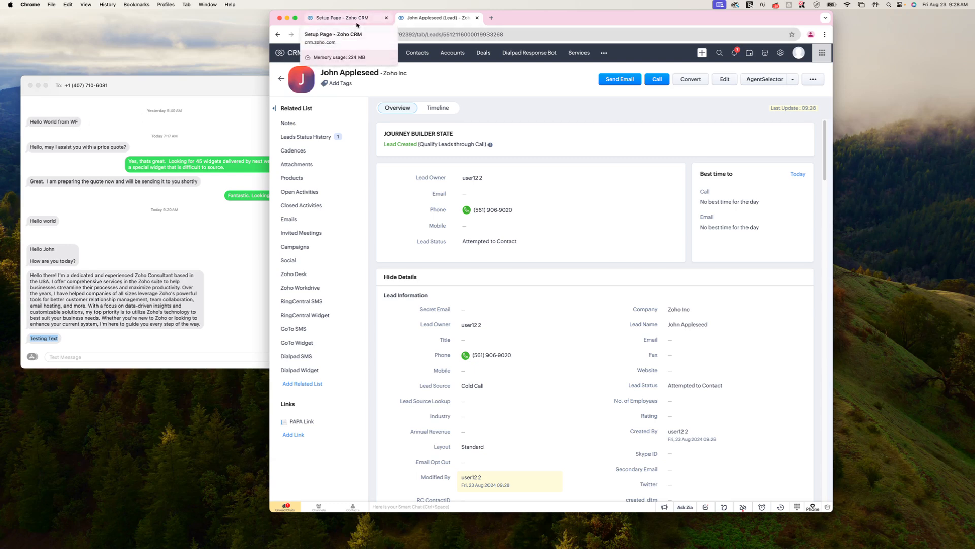
drag(523, 21, 521, 22)
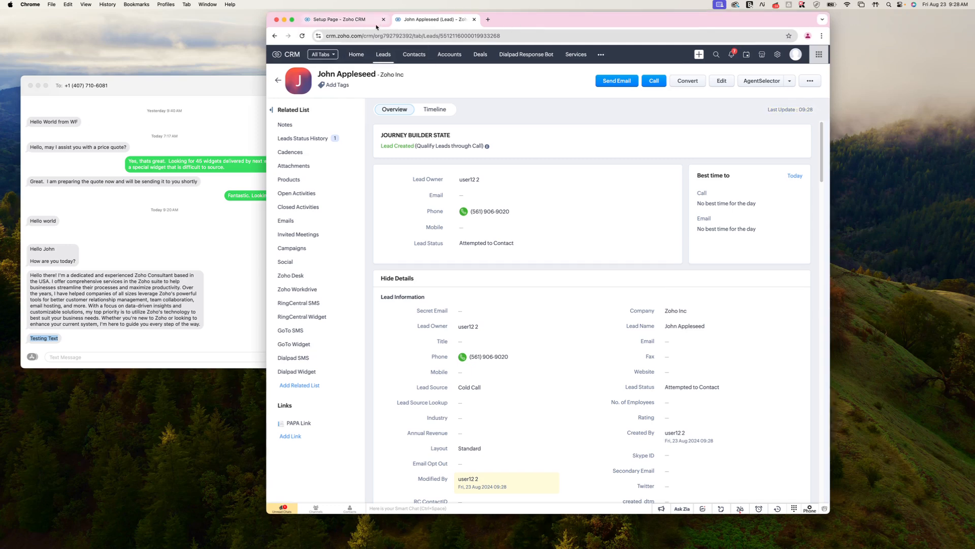